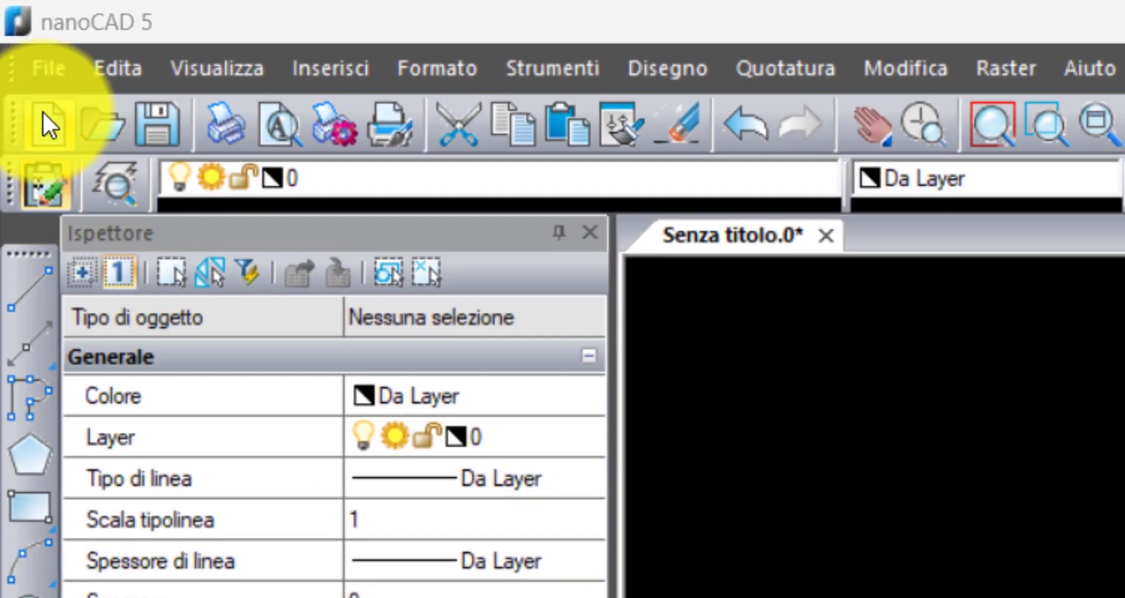
# Create four new blank drawings, running the NUOVO command for one of them.
pyautogui.click(46, 117)
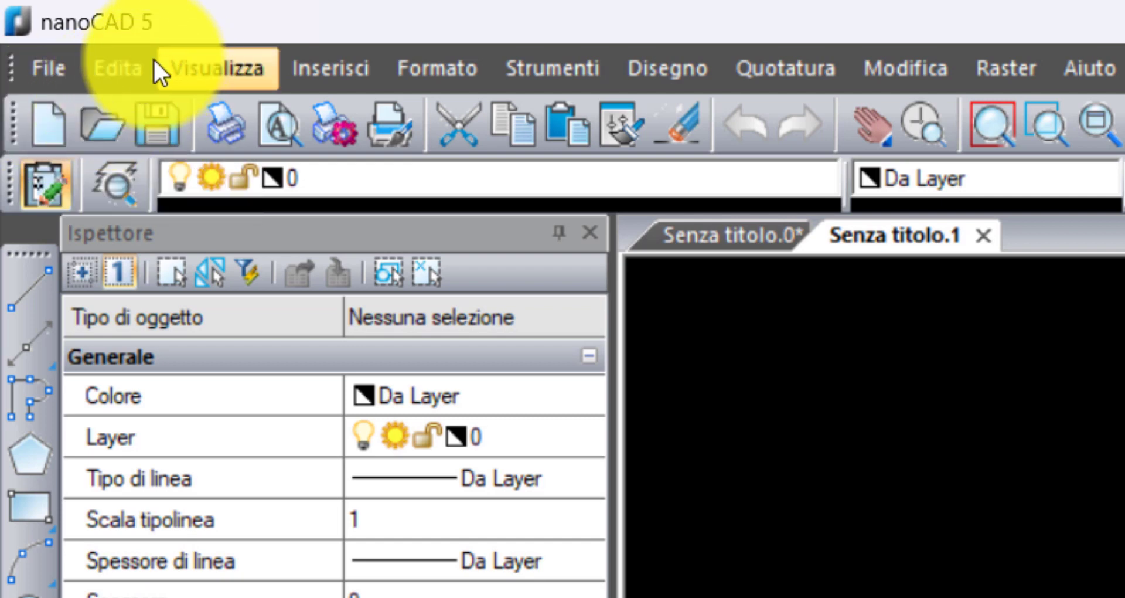
pyautogui.click(64, 71)
pyautogui.click(86, 116)
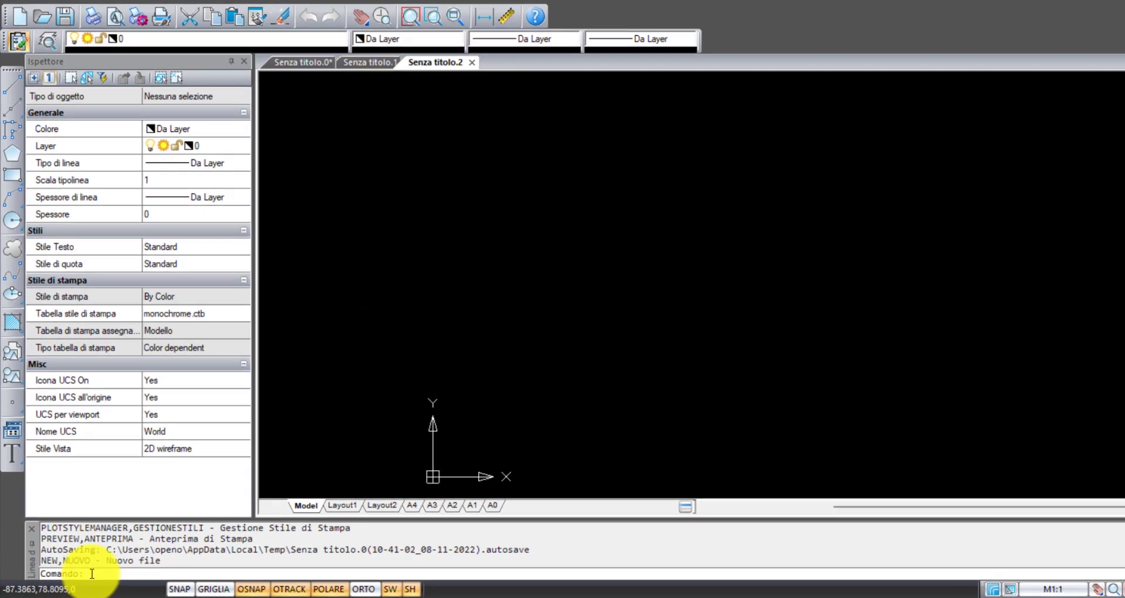
pyautogui.click(91, 575)
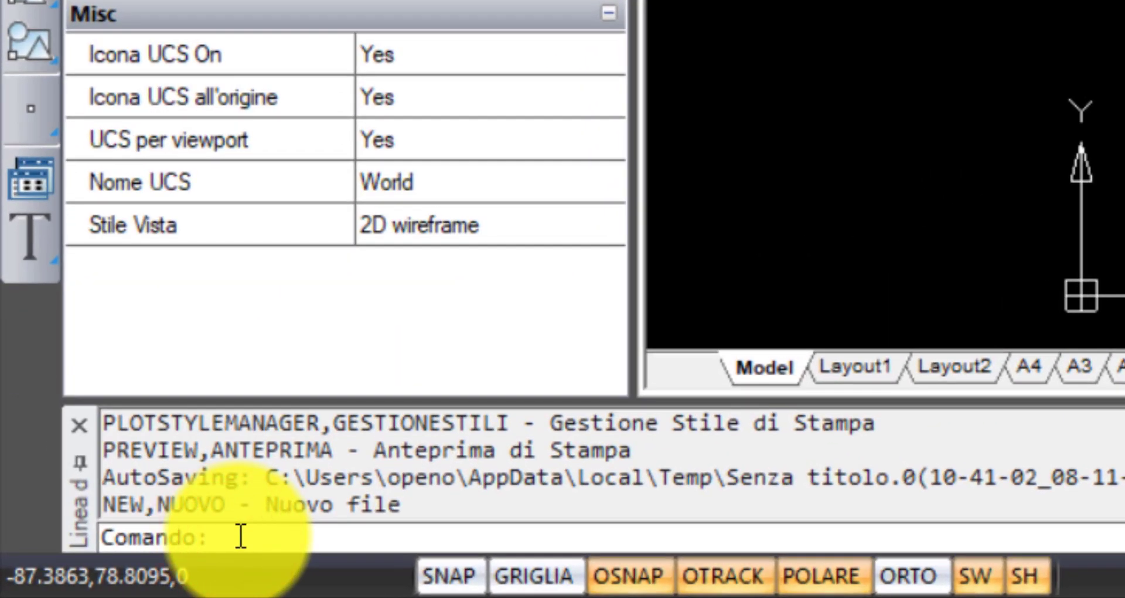
pyautogui.write('nuo')
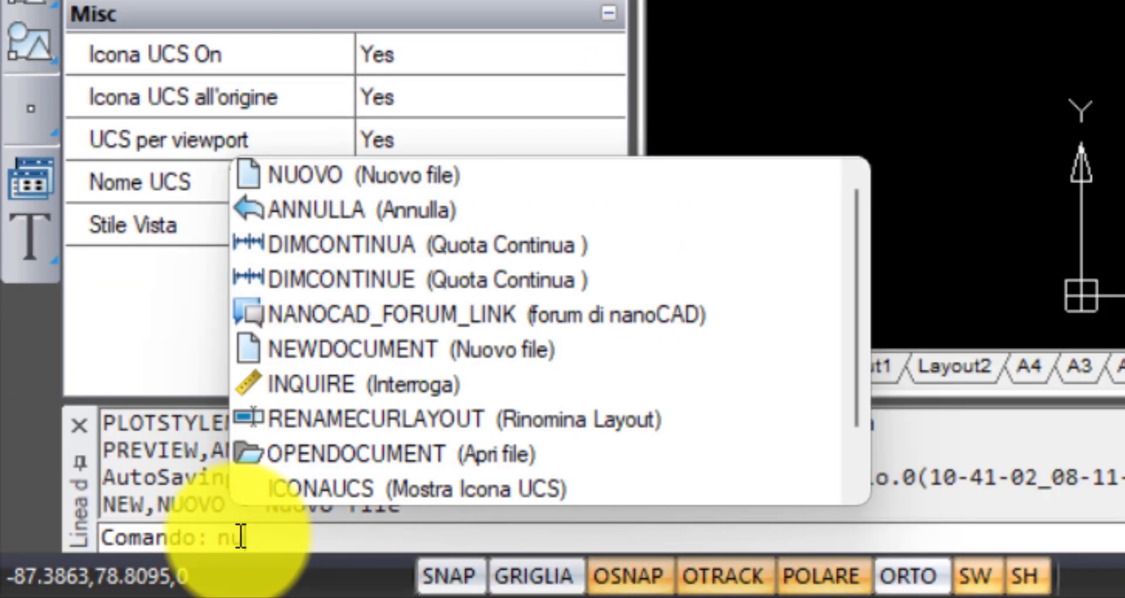
pyautogui.write('vo')
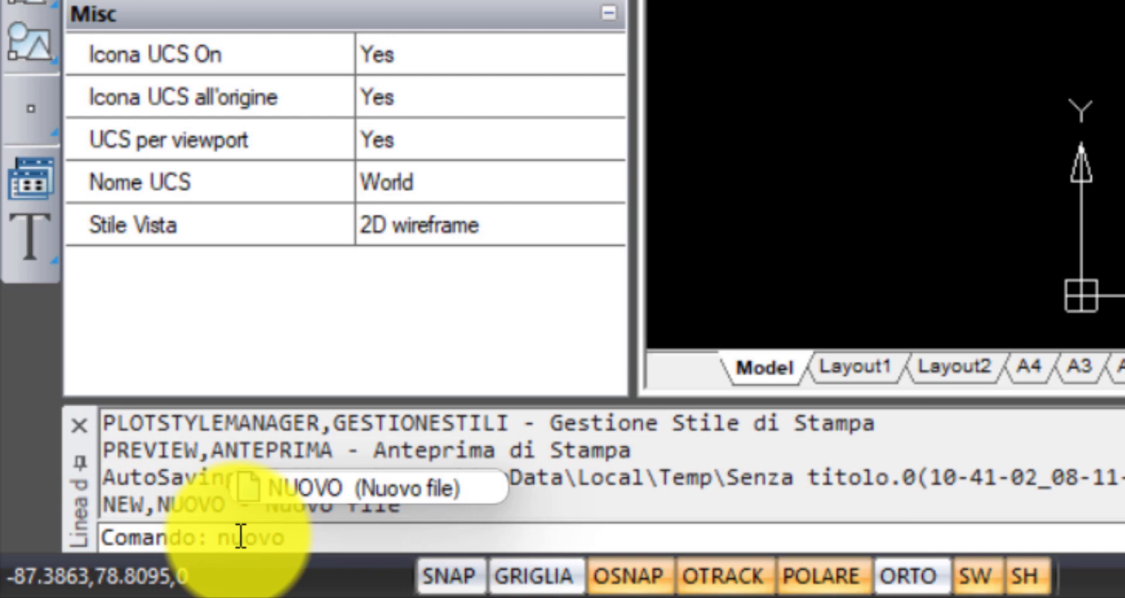
pyautogui.press('Return')
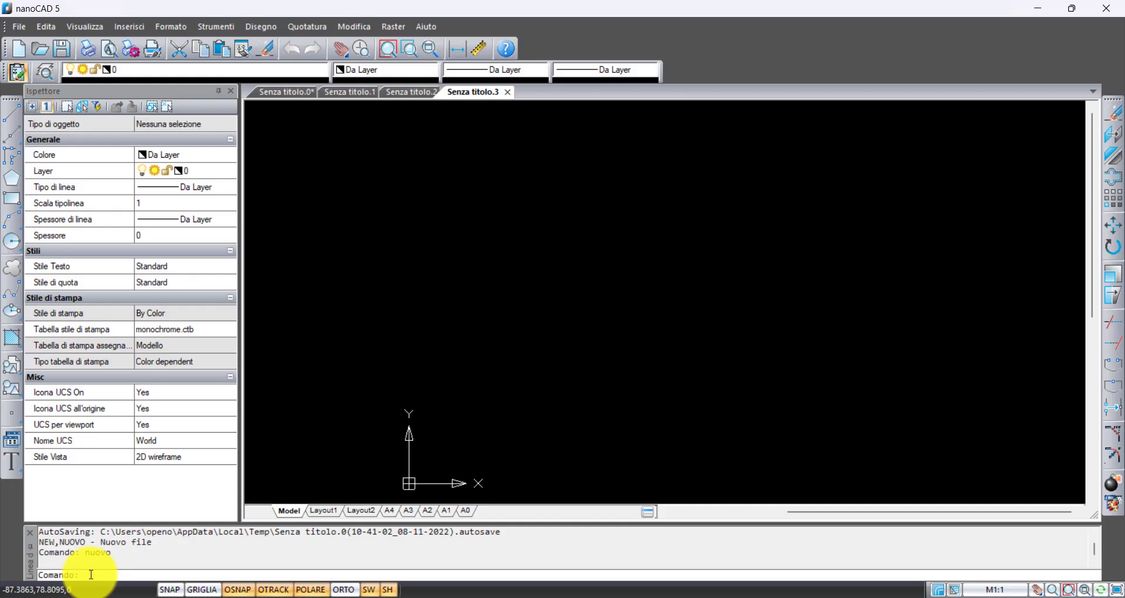
pyautogui.hotkey('ctrl', 'n')
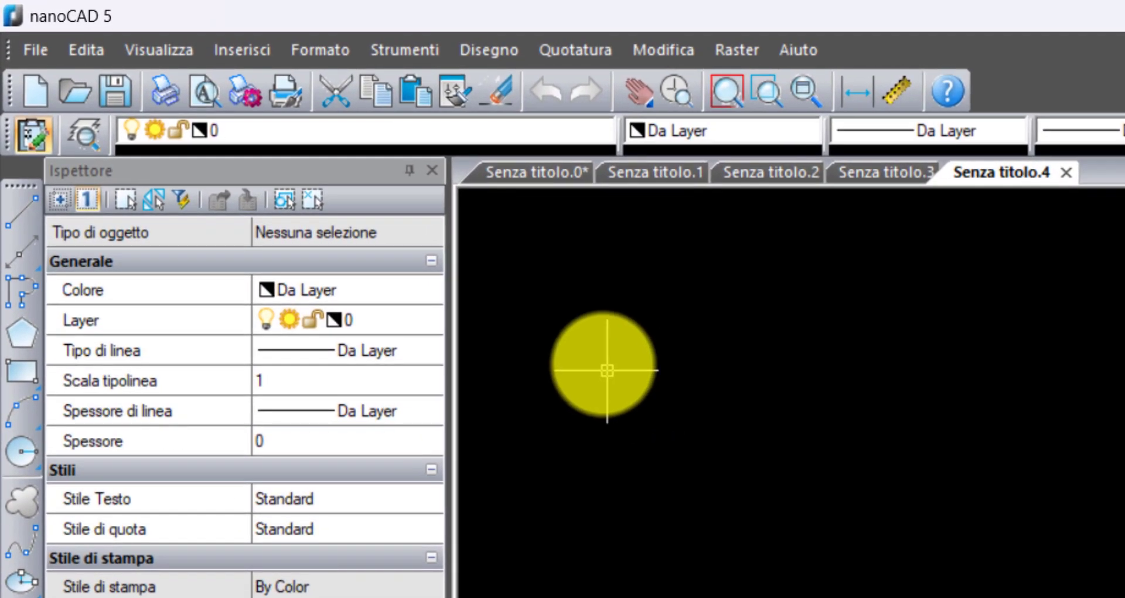
# View each of the open untitled drawings in turn, from Senza titolo.0 to Senza titolo.4.
pyautogui.click(539, 169)
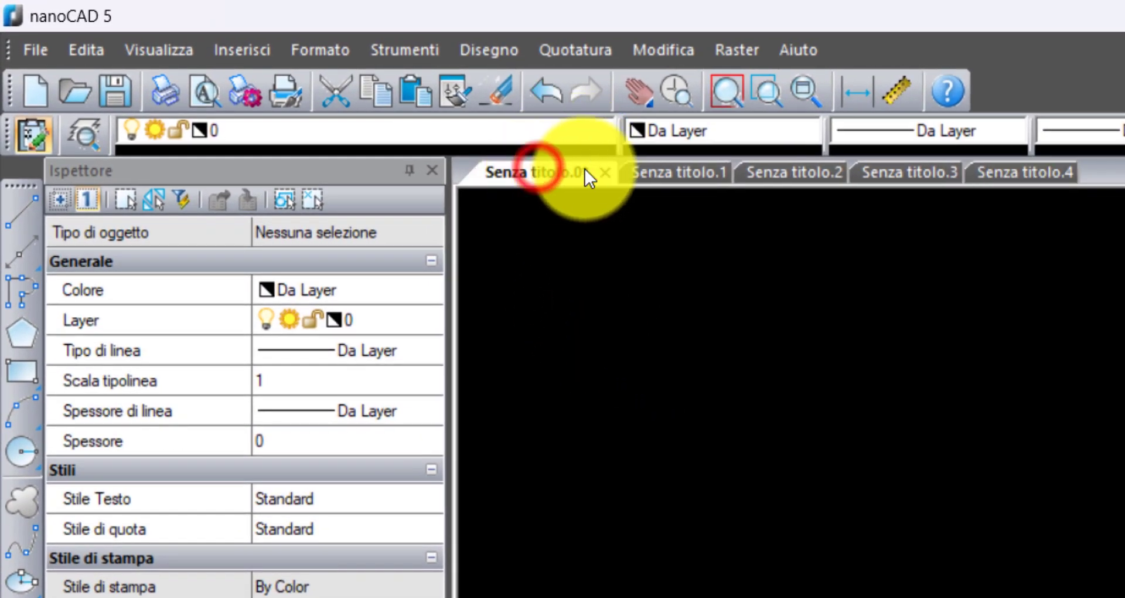
pyautogui.click(660, 169)
pyautogui.click(780, 171)
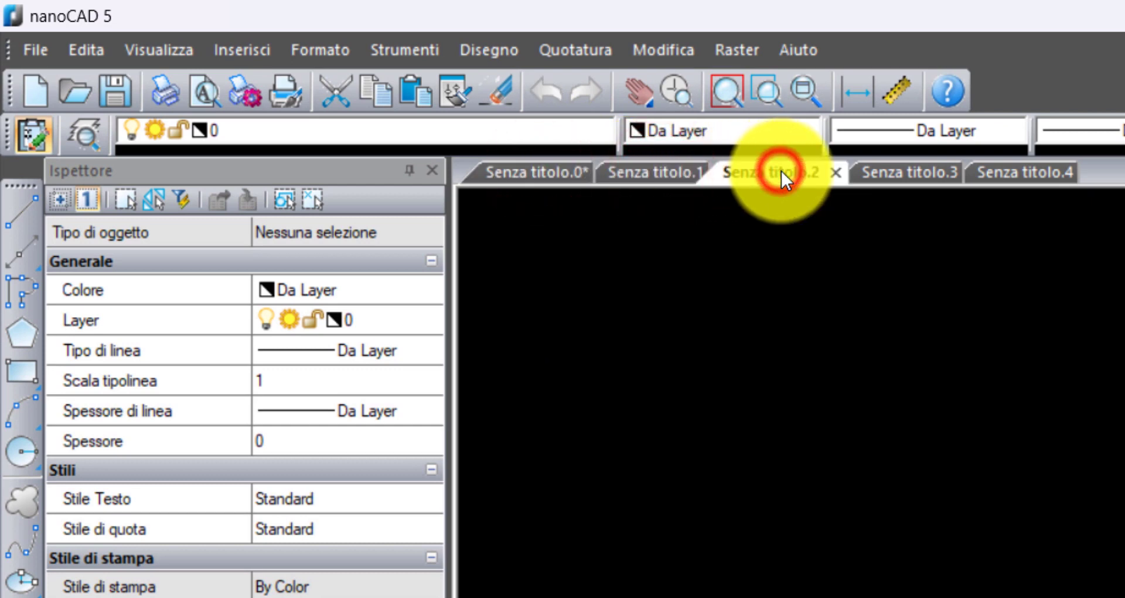
pyautogui.click(926, 171)
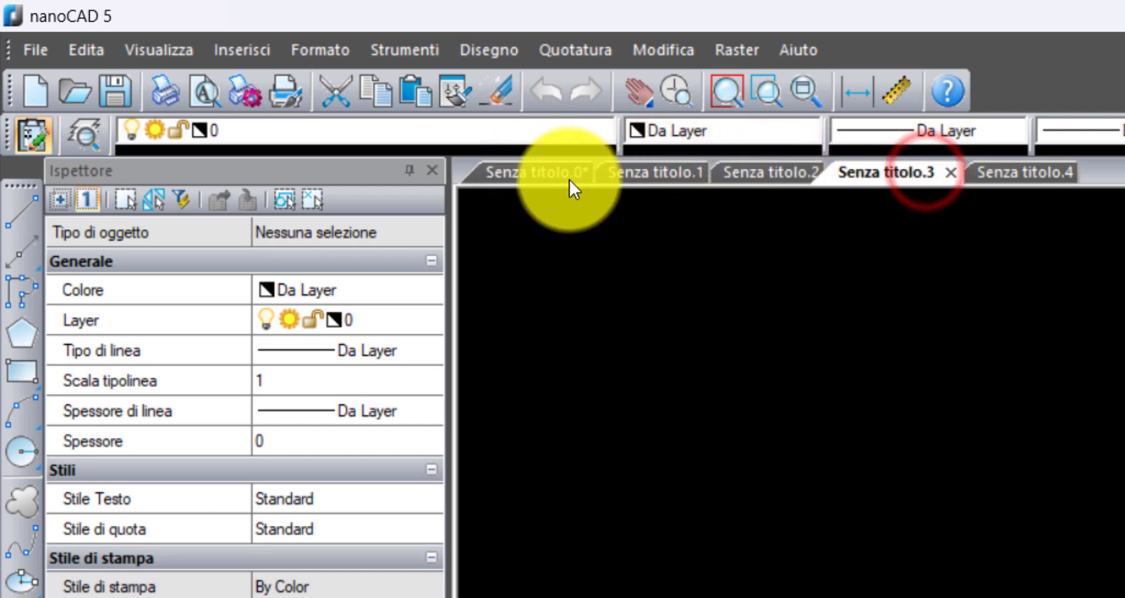
pyautogui.click(549, 168)
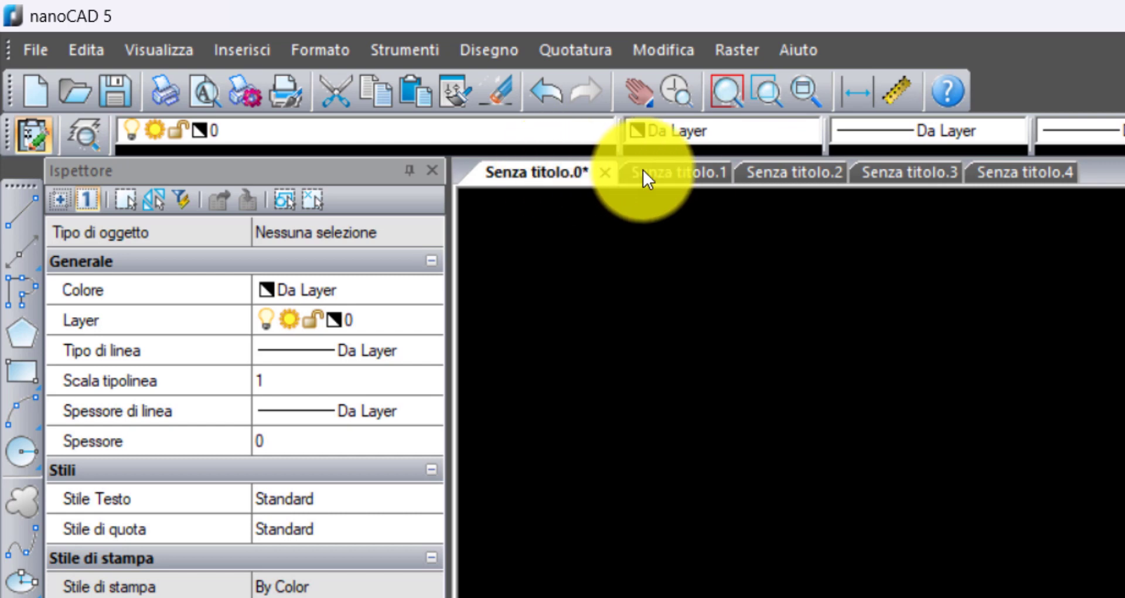
pyautogui.click(677, 170)
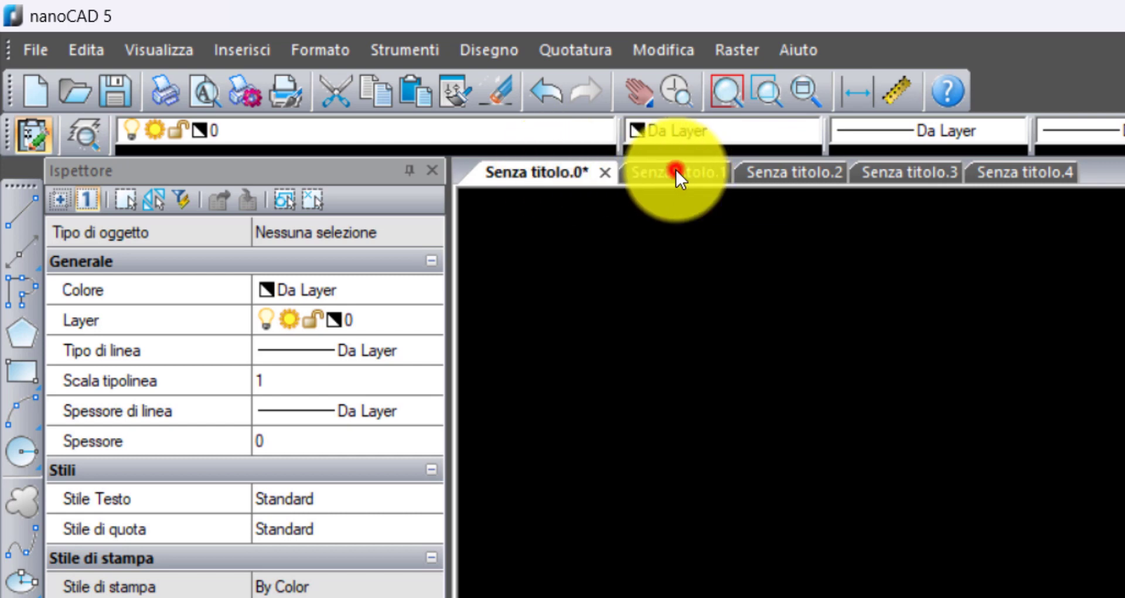
pyautogui.click(782, 171)
pyautogui.click(912, 171)
pyautogui.click(1062, 172)
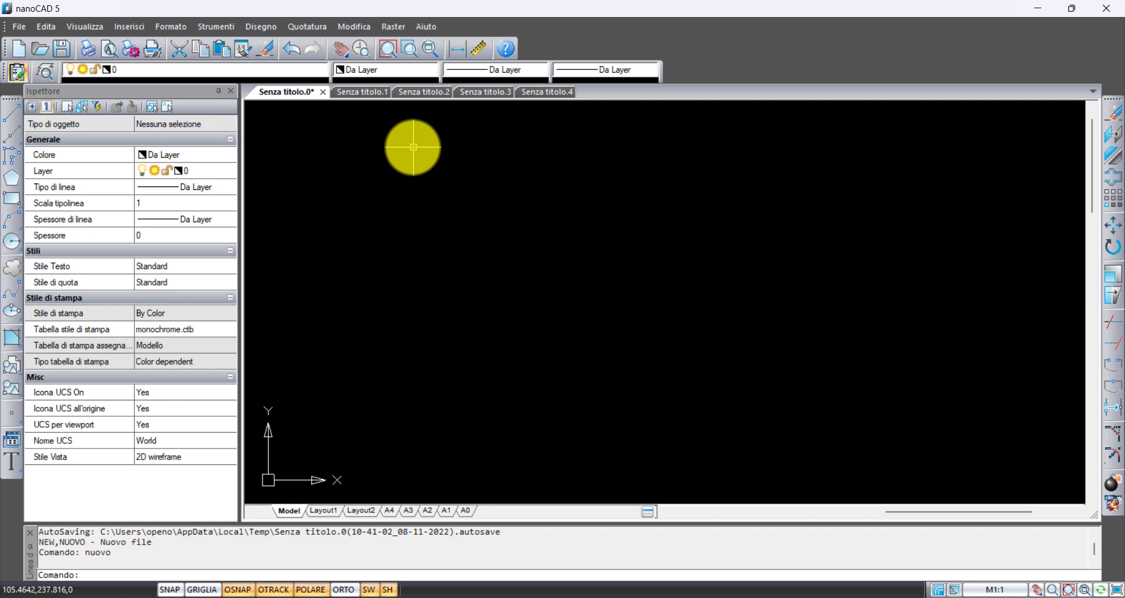
# Close the untitled drawings Senza titolo.4, 3, 2 and 1, keeping only Senza titolo.0 open.
pyautogui.click(544, 93)
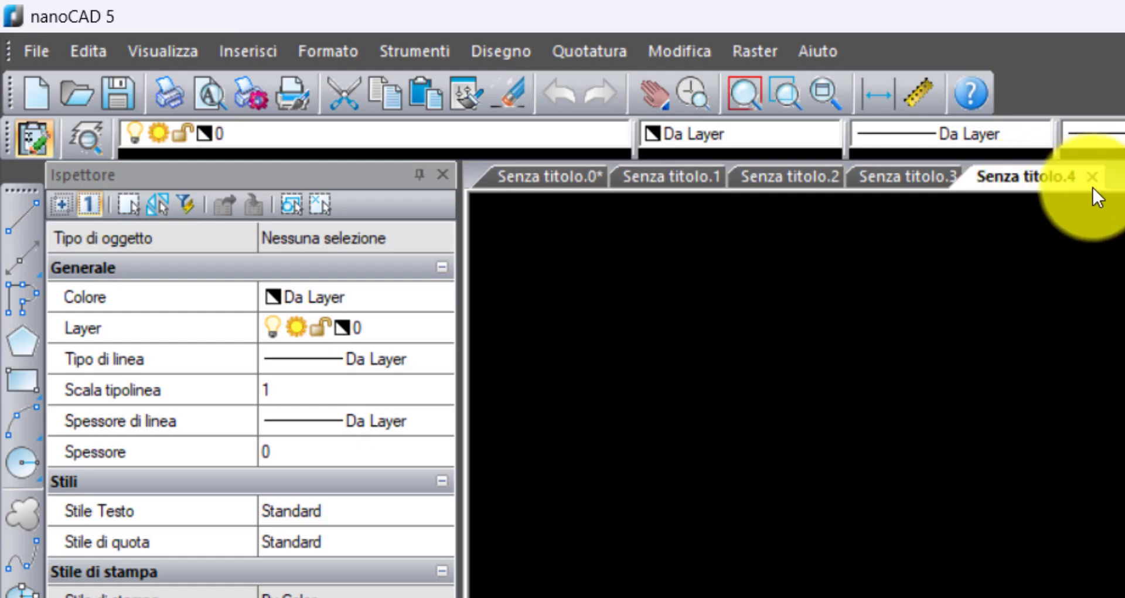
pyautogui.click(568, 92)
pyautogui.click(982, 177)
pyautogui.click(856, 177)
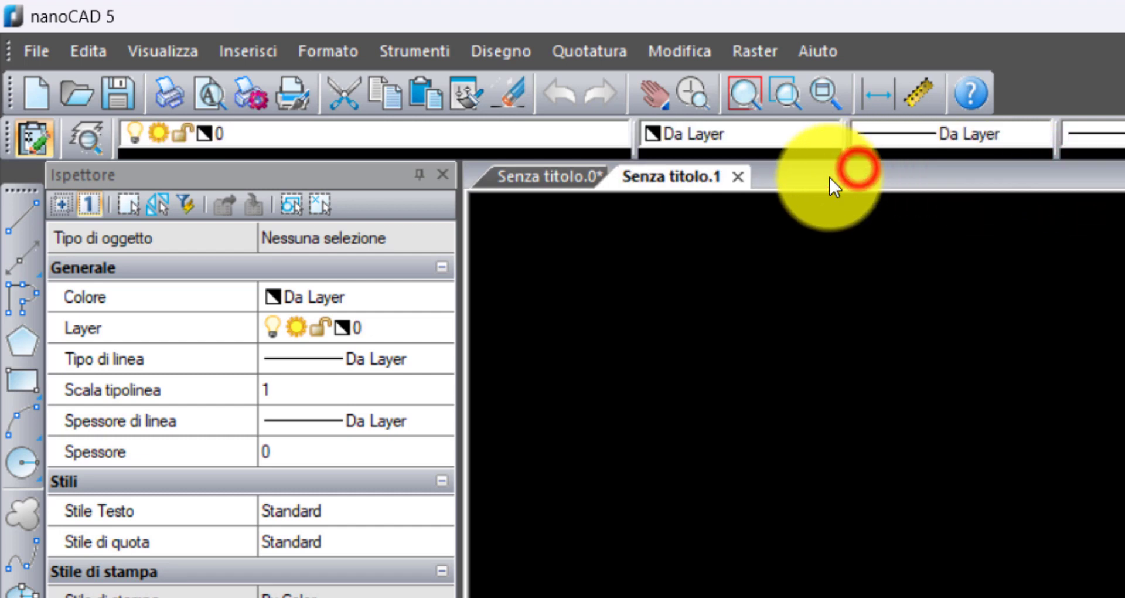
pyautogui.click(740, 177)
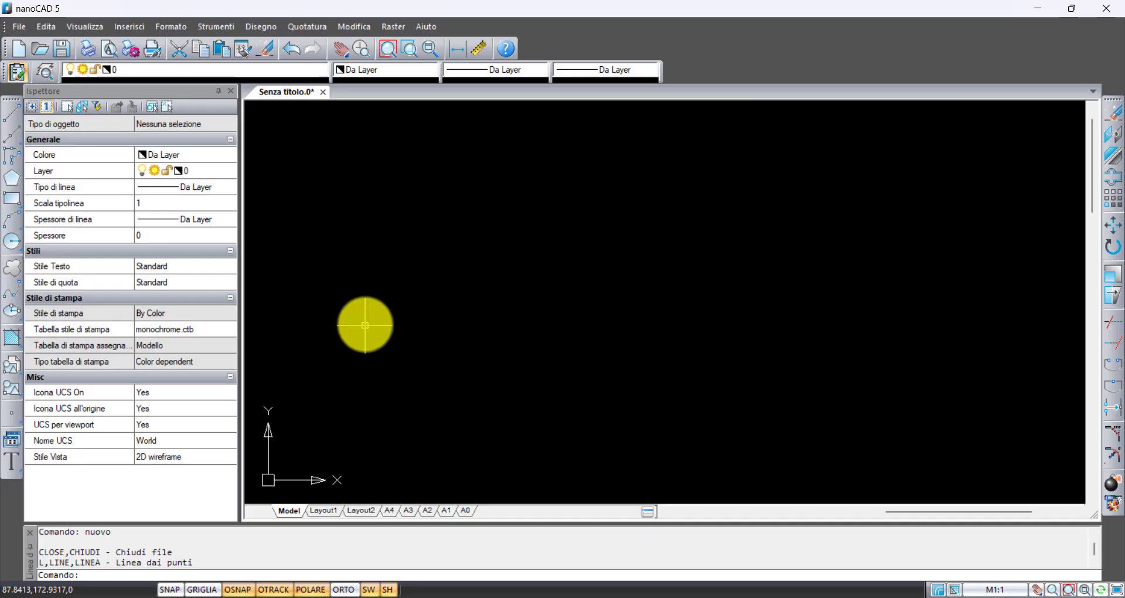
# Draw a single diagonal line about 56 units long at about 57 degrees, rising above the UCS origin.
pyautogui.click(11, 117)
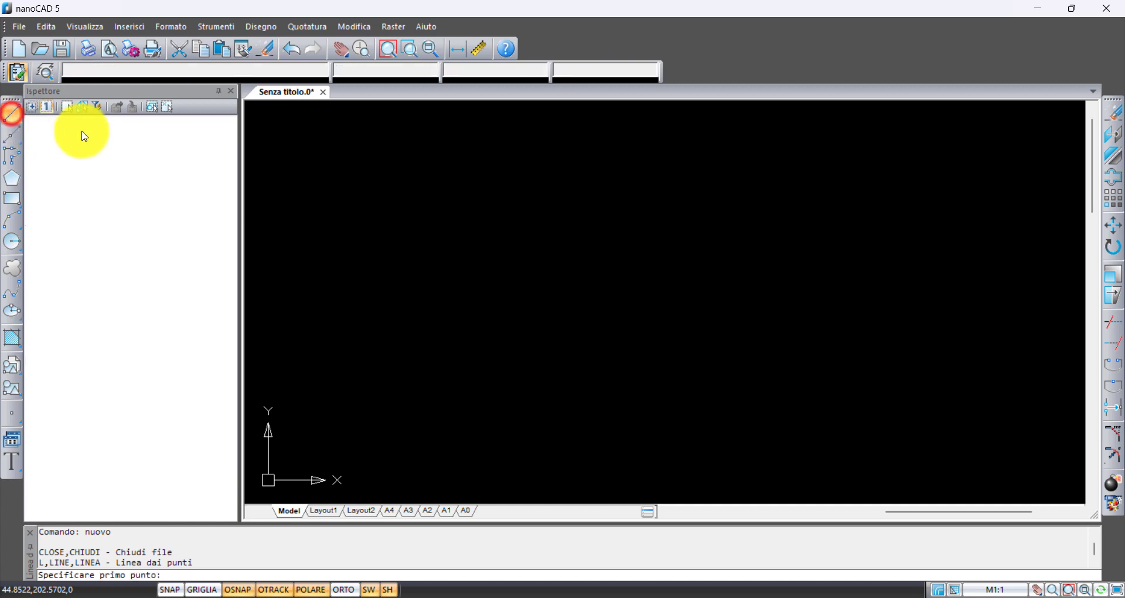
pyautogui.click(393, 352)
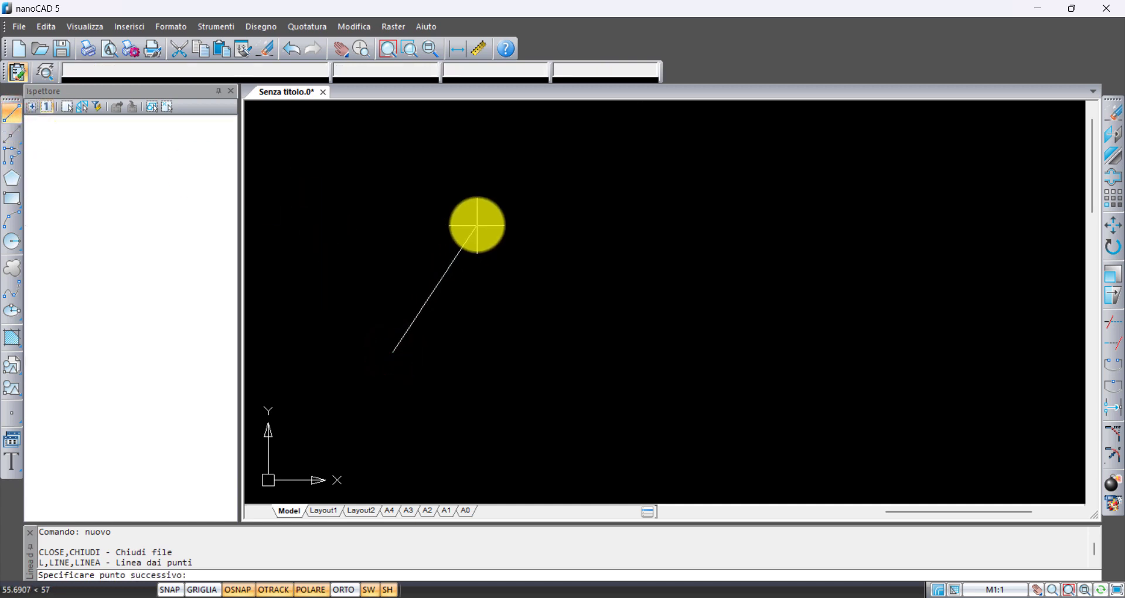
pyautogui.click(476, 226)
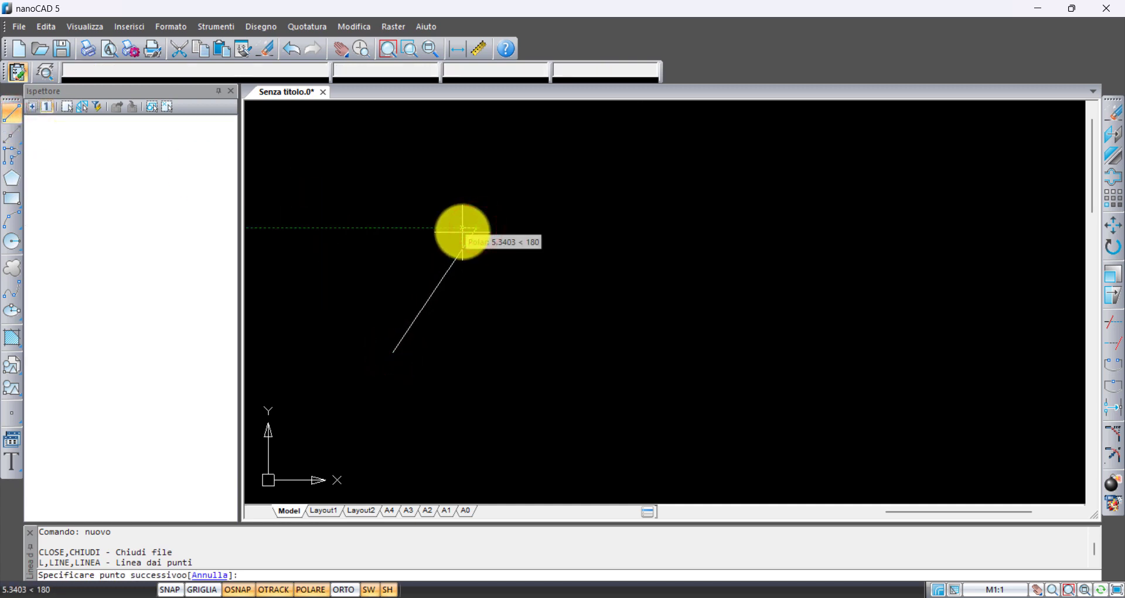
pyautogui.press('Return')
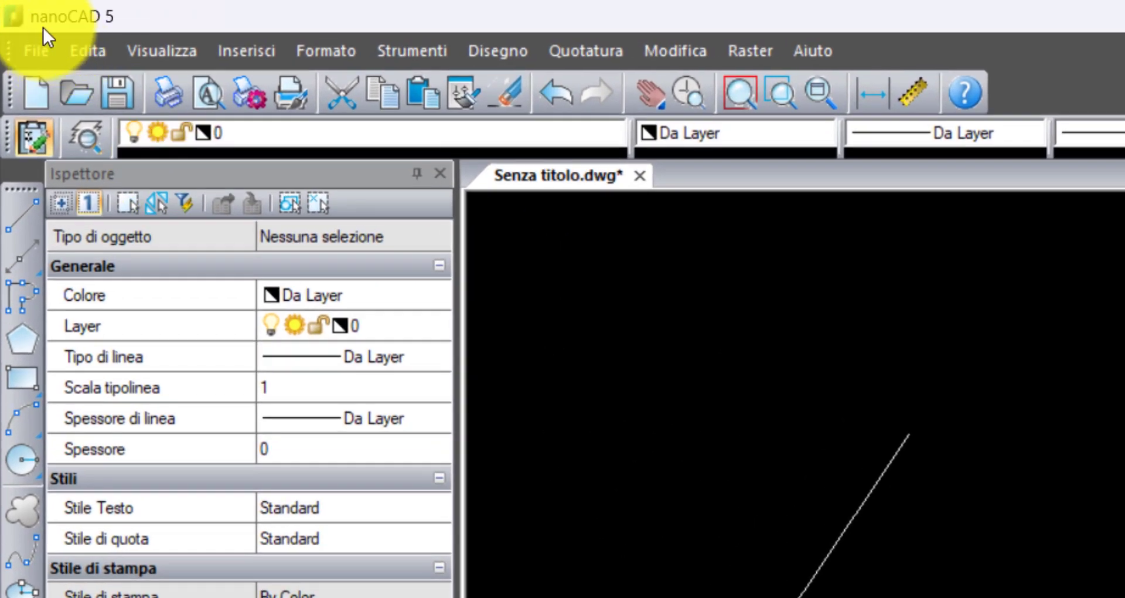
# Start saving the drawing under the new file name linea and create a folder named disegni CAD in Documenti.
pyautogui.click(35, 52)
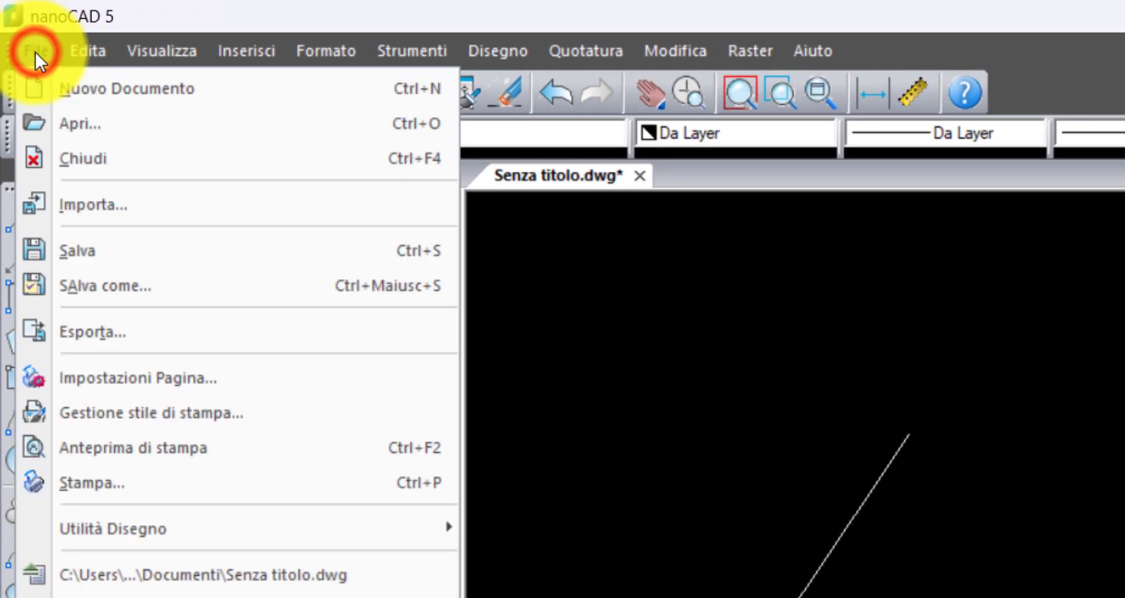
pyautogui.click(145, 285)
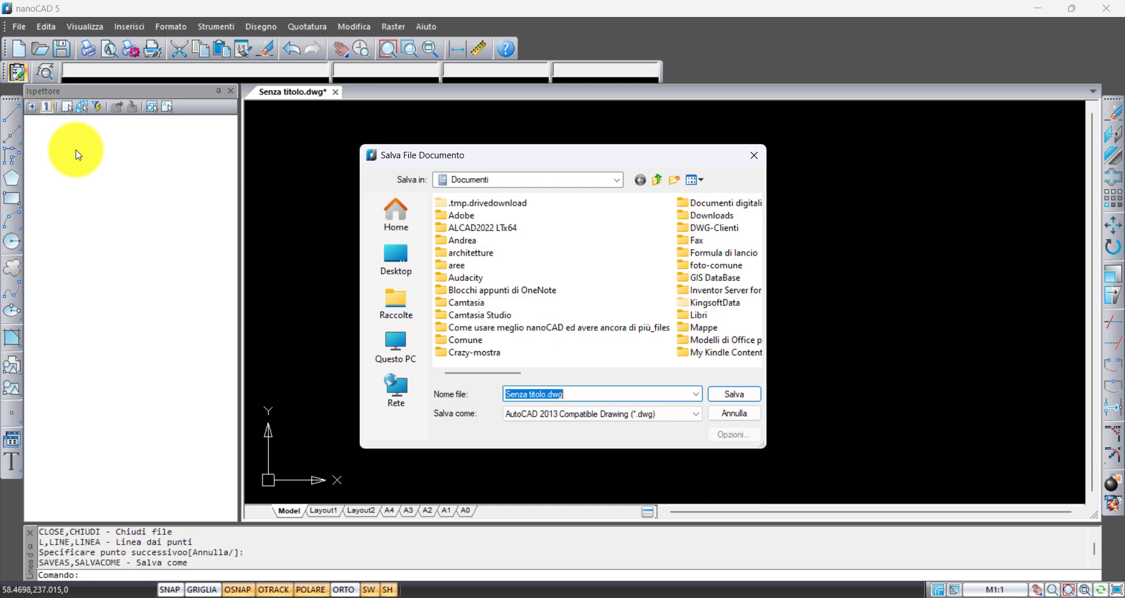
pyautogui.write('linea')
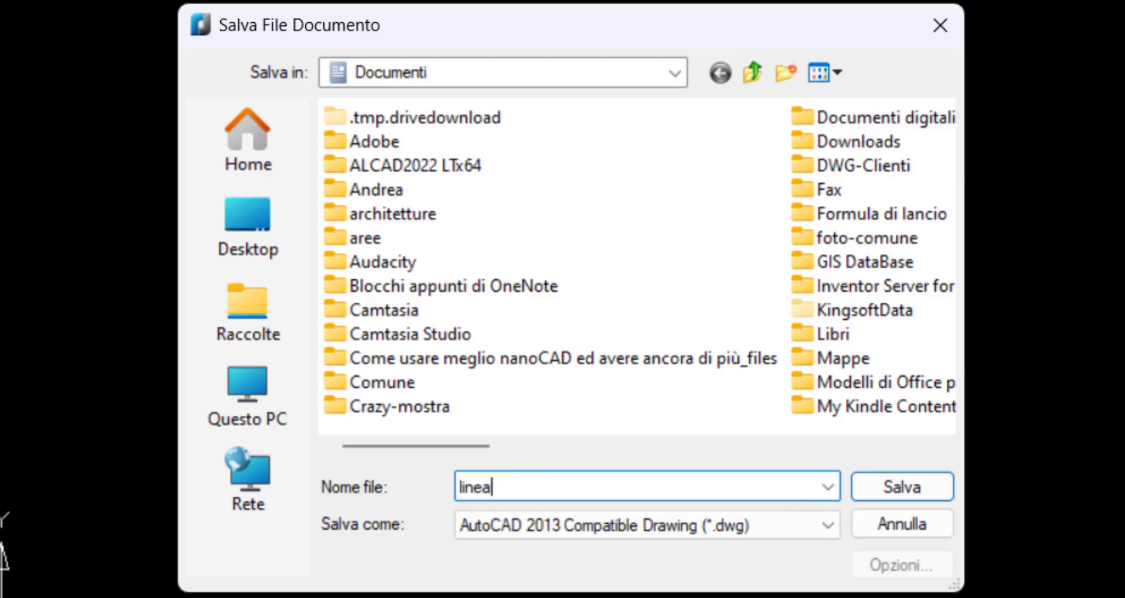
pyautogui.click(785, 71)
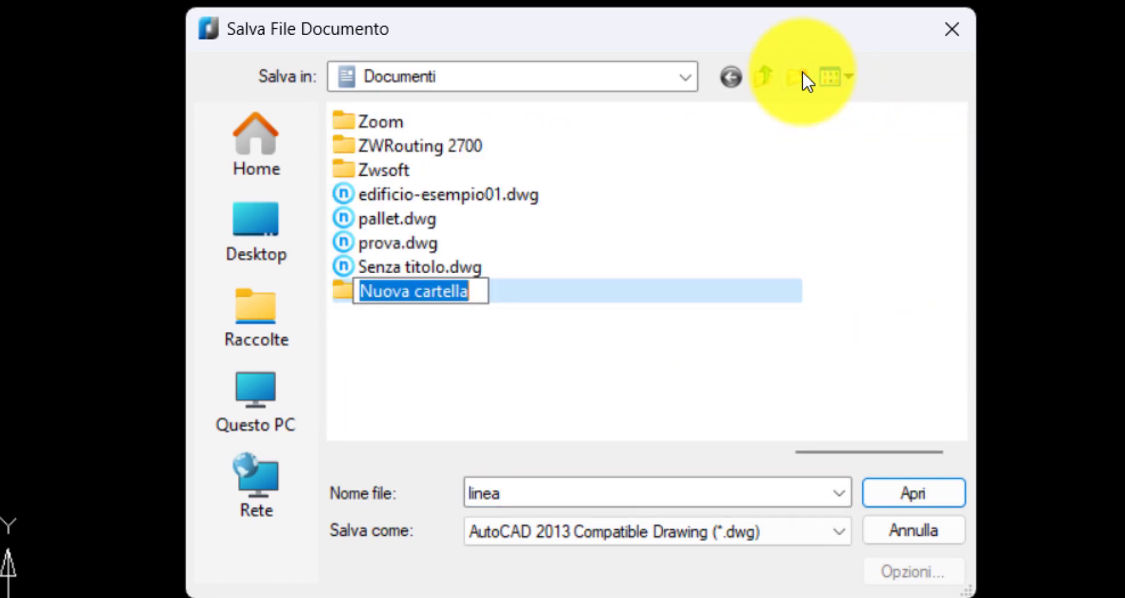
pyautogui.write('disegni CA')
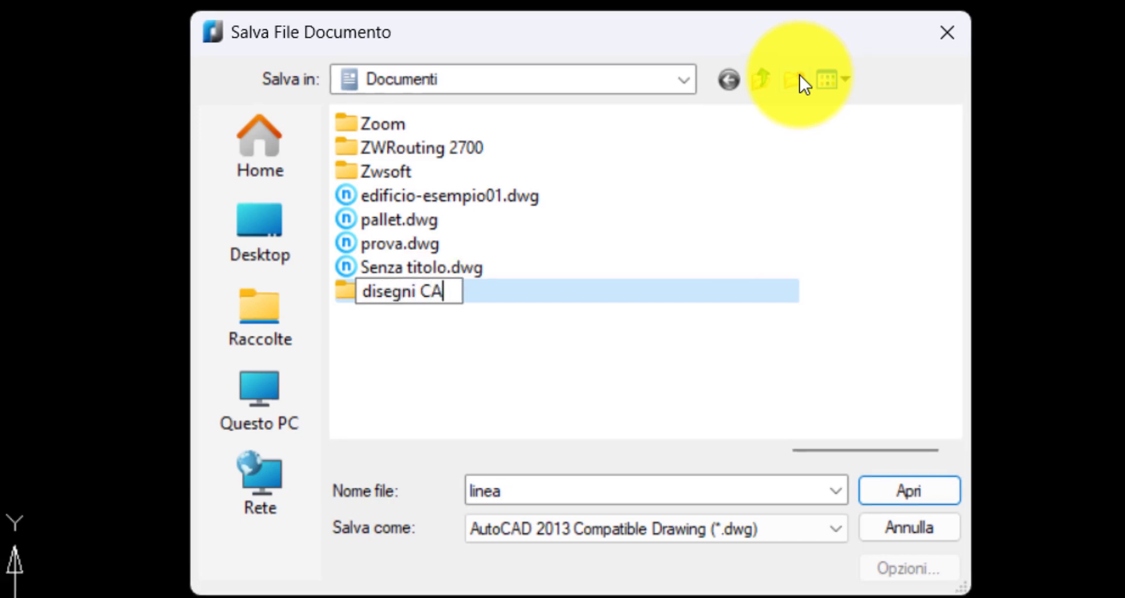
pyautogui.write('D')
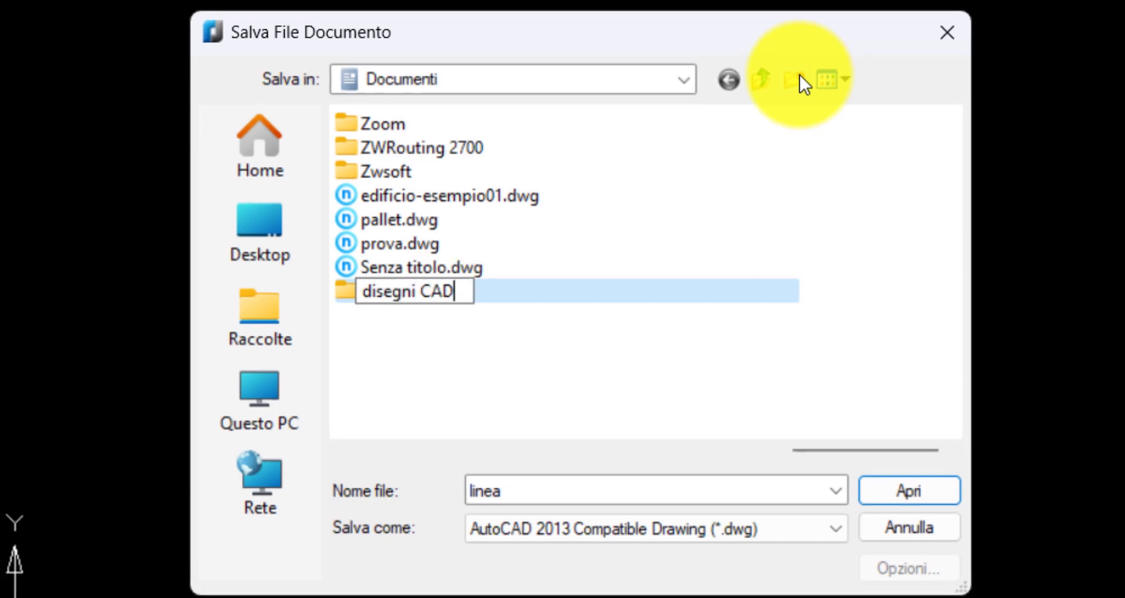
pyautogui.press('Return')
# Save the linea drawing inside the disegni CAD folder in AutoCAD 2013 Compatible Drawing (*.dwg) format.
pyautogui.click(481, 294)
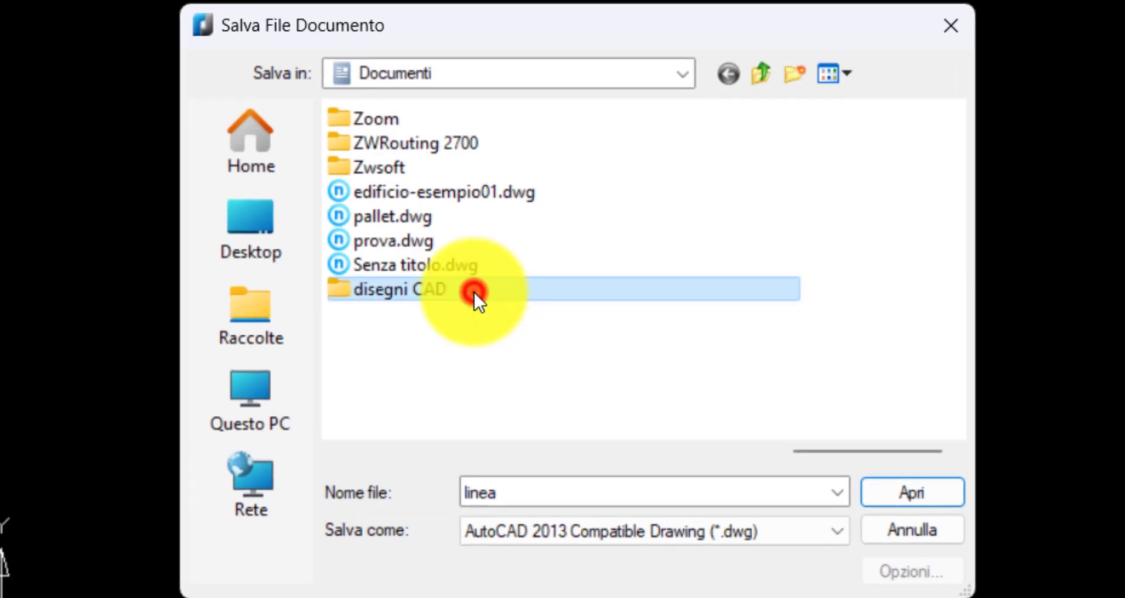
pyautogui.doubleClick(475, 293)
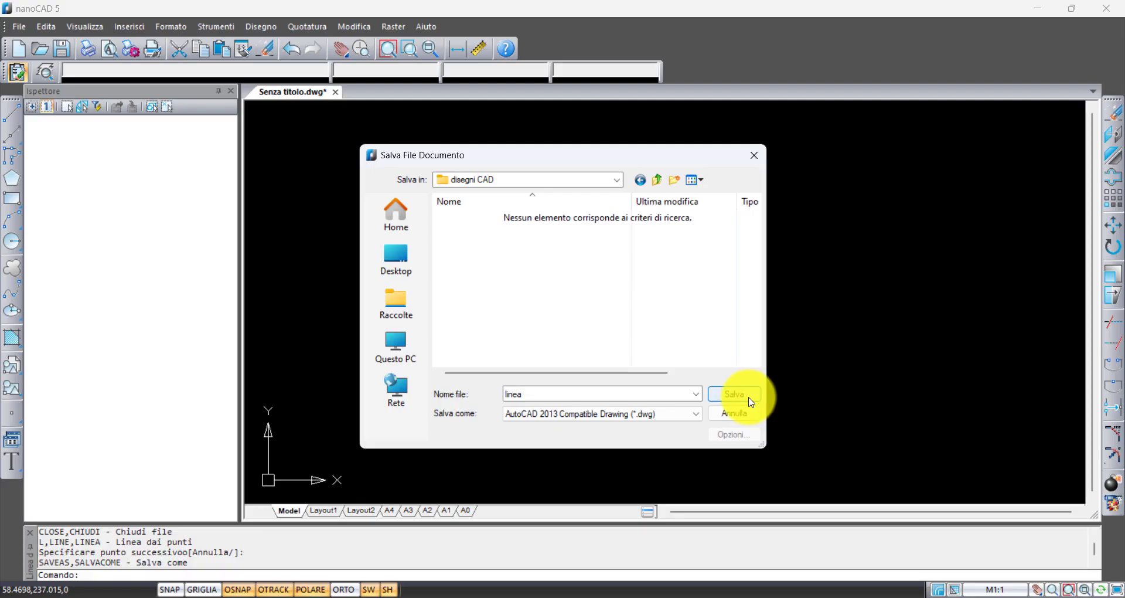
pyautogui.click(912, 492)
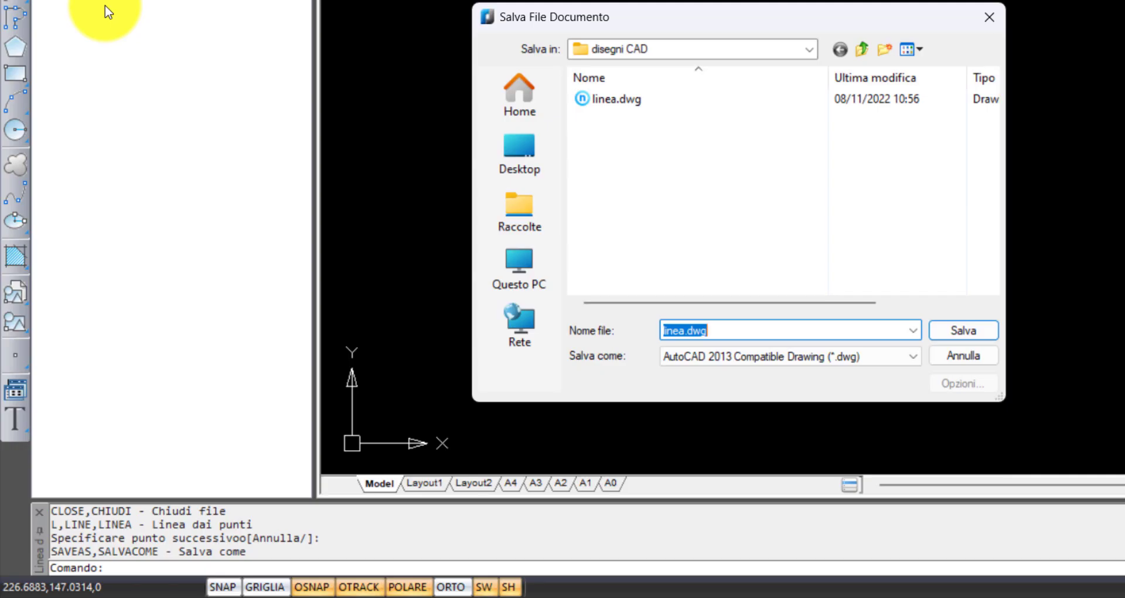
# Review the available save formats for linea.dwg and choose AutoCAD 2013 Compatible Drawing (*.dwg).
pyautogui.click(911, 356)
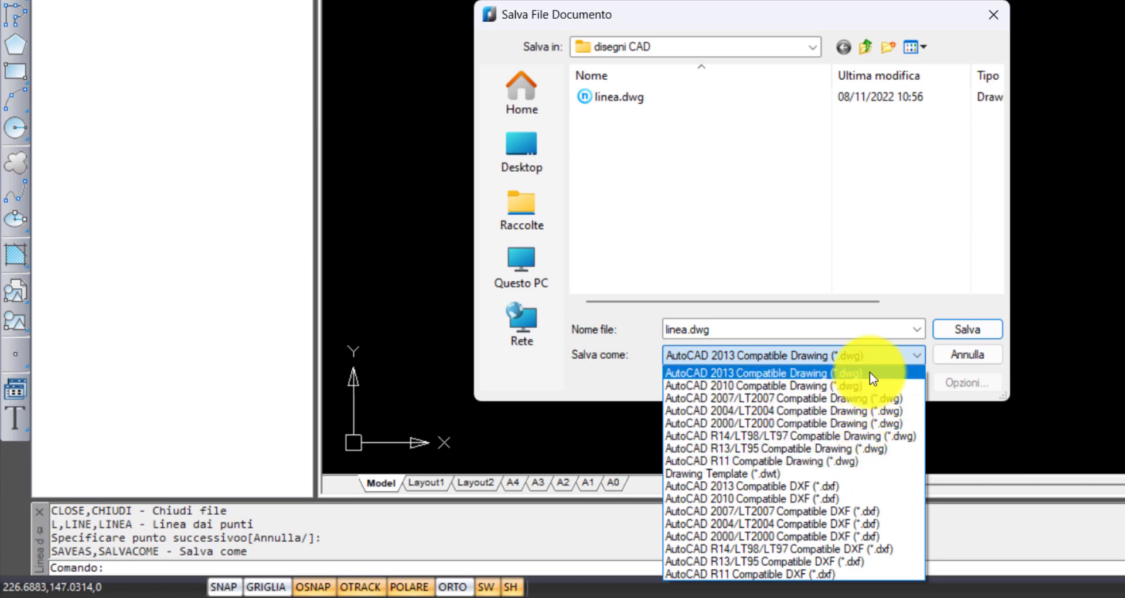
pyautogui.click(870, 372)
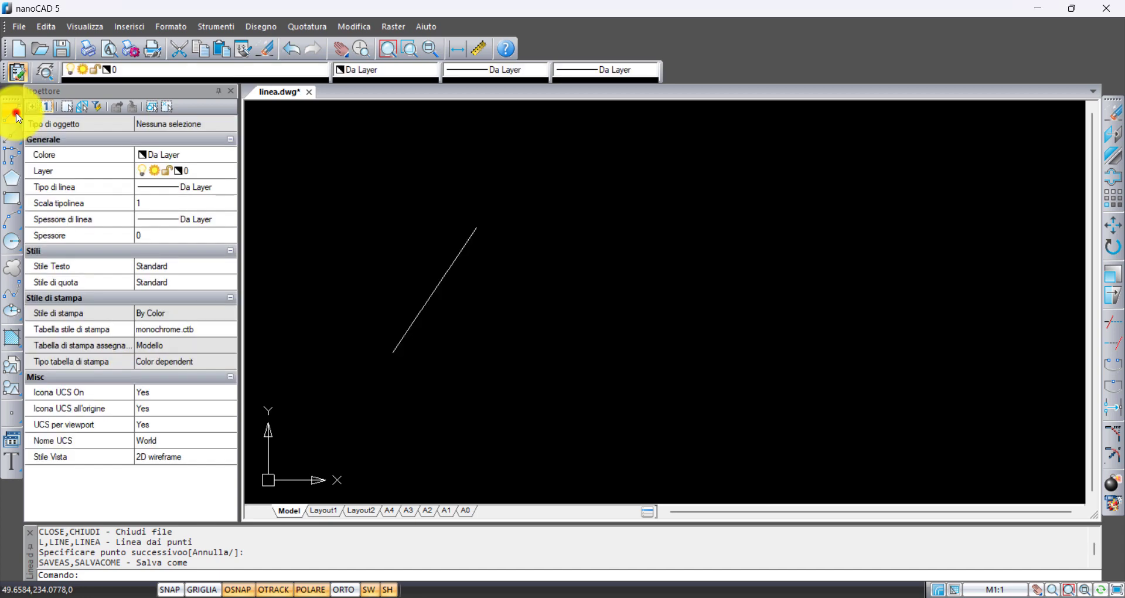
# Draw a second diagonal line crossing the first one and save the changes to linea.dwg.
pyautogui.click(11, 112)
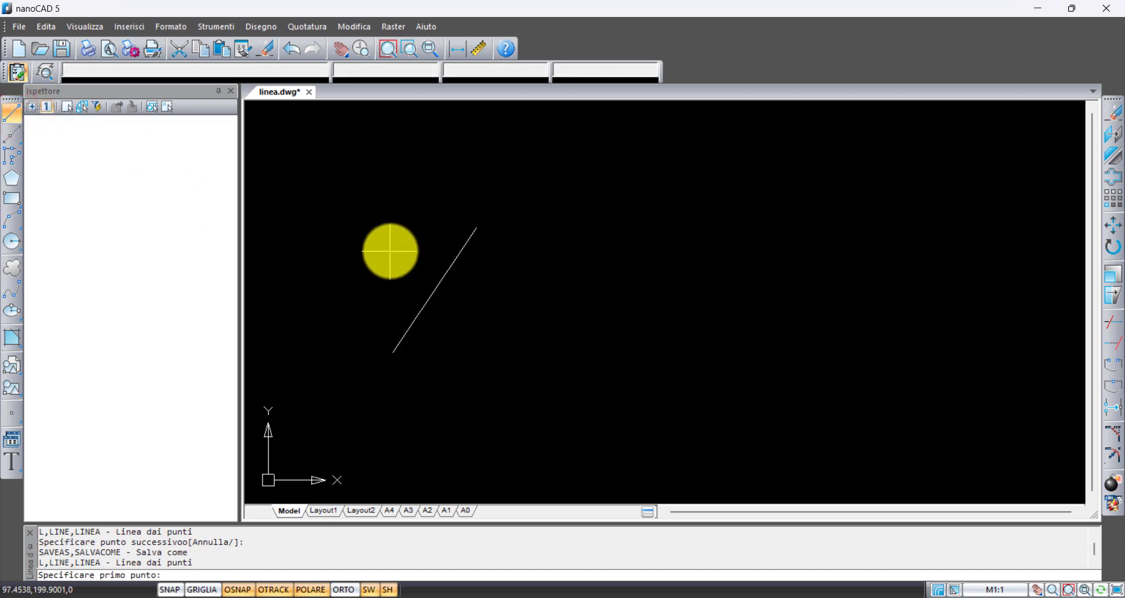
pyautogui.click(384, 243)
pyautogui.click(469, 344)
pyautogui.press('Return')
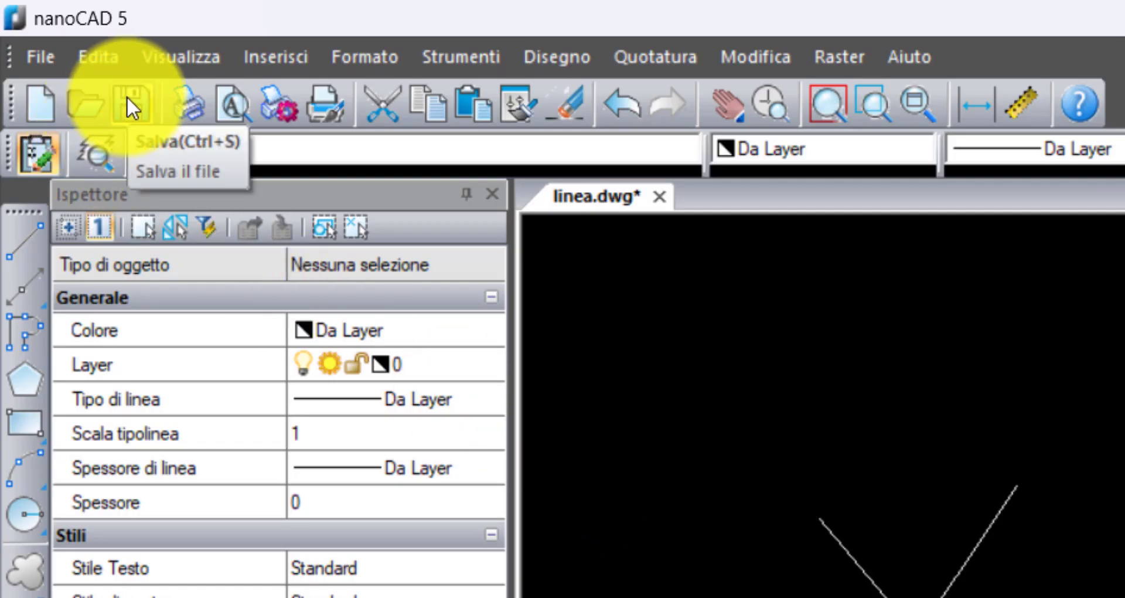
pyautogui.click(35, 48)
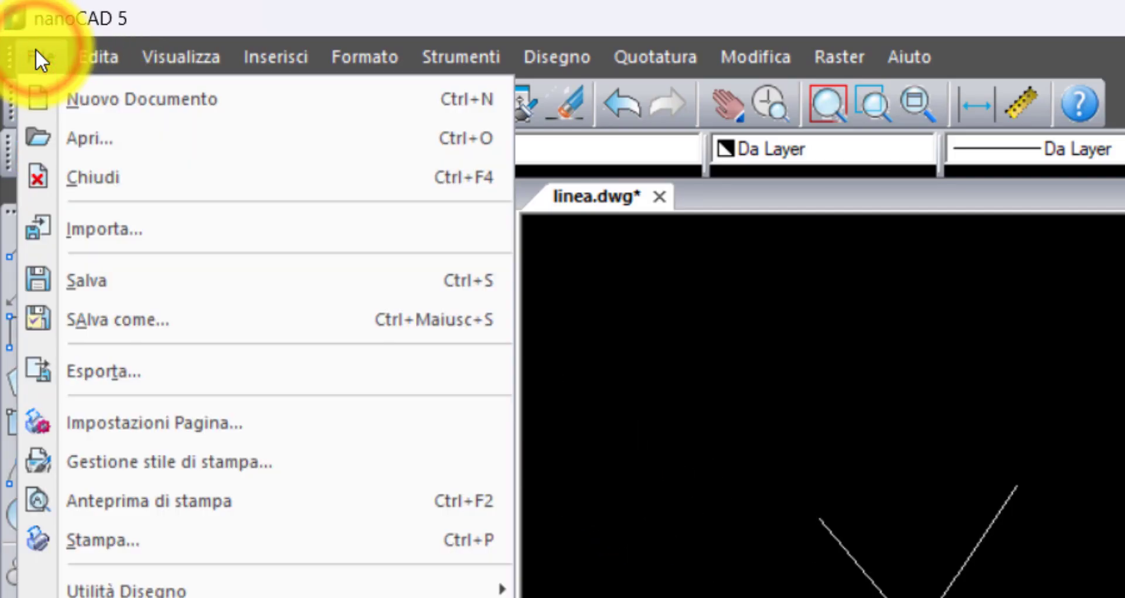
pyautogui.click(156, 276)
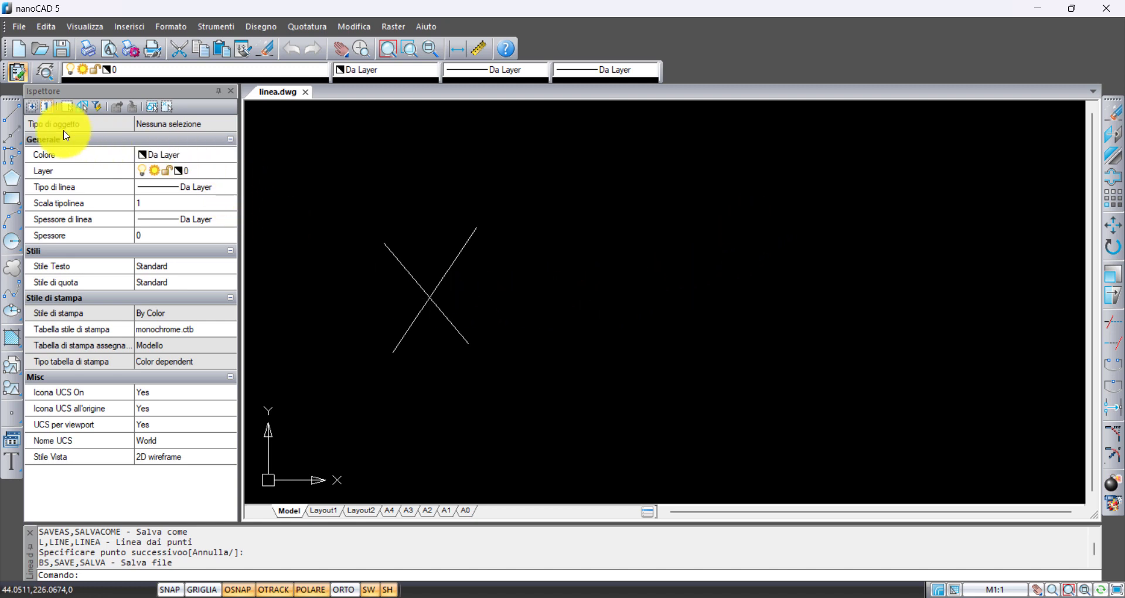
# Draw a third, nearly horizontal line across the two crossing diagonals in linea.dwg.
pyautogui.click(12, 111)
pyautogui.click(364, 294)
pyautogui.click(508, 282)
pyautogui.press('Return')
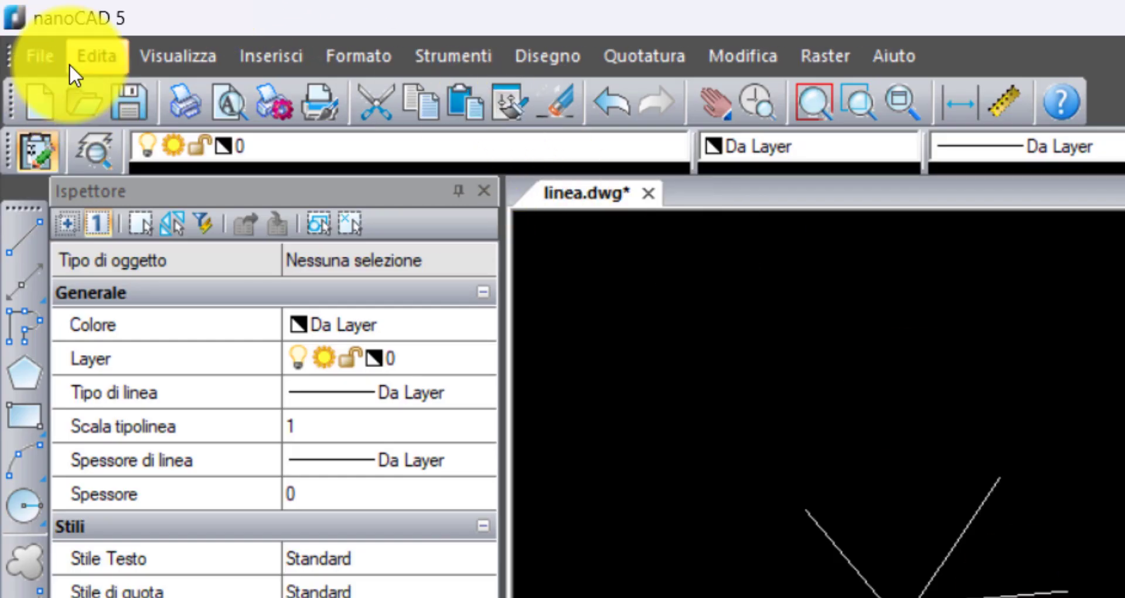
# Close the linea.dwg drawing and save its changes.
pyautogui.click(21, 27)
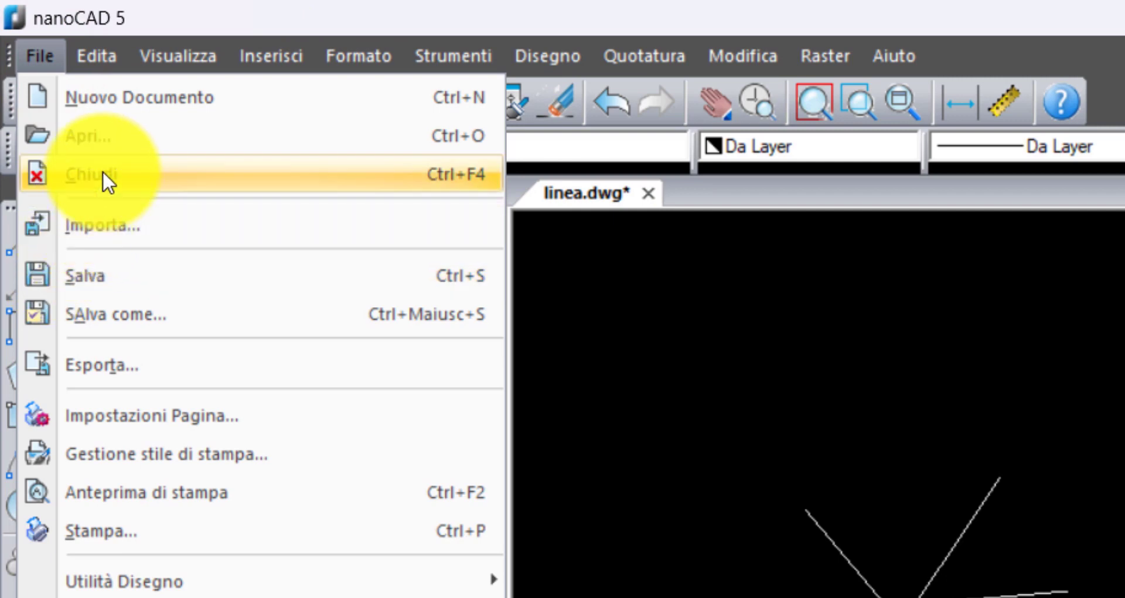
pyautogui.click(791, 291)
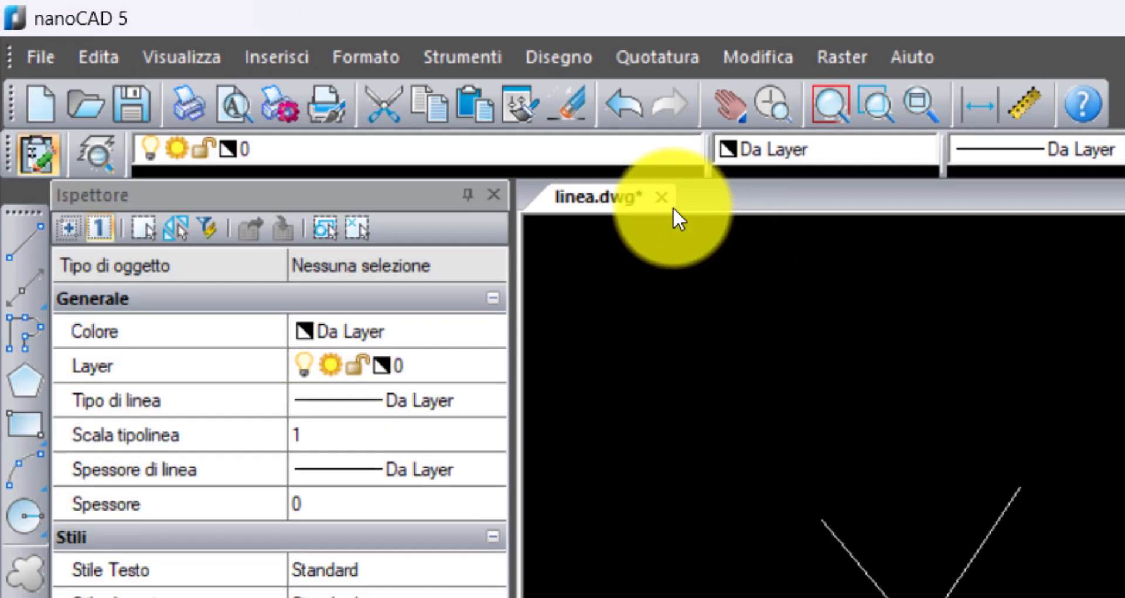
pyautogui.click(662, 196)
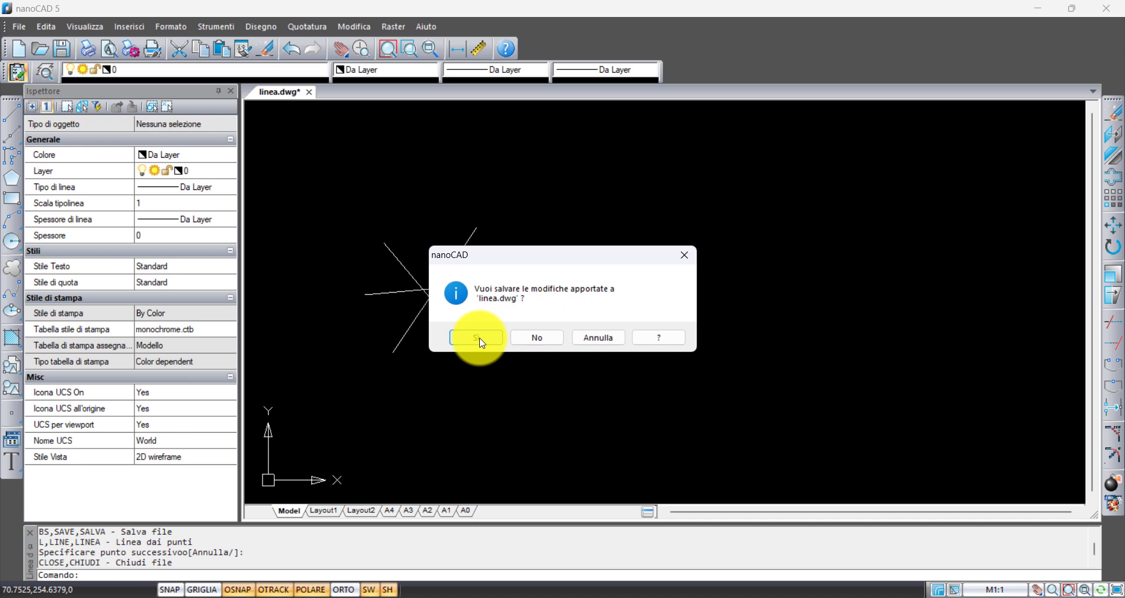
pyautogui.click(478, 338)
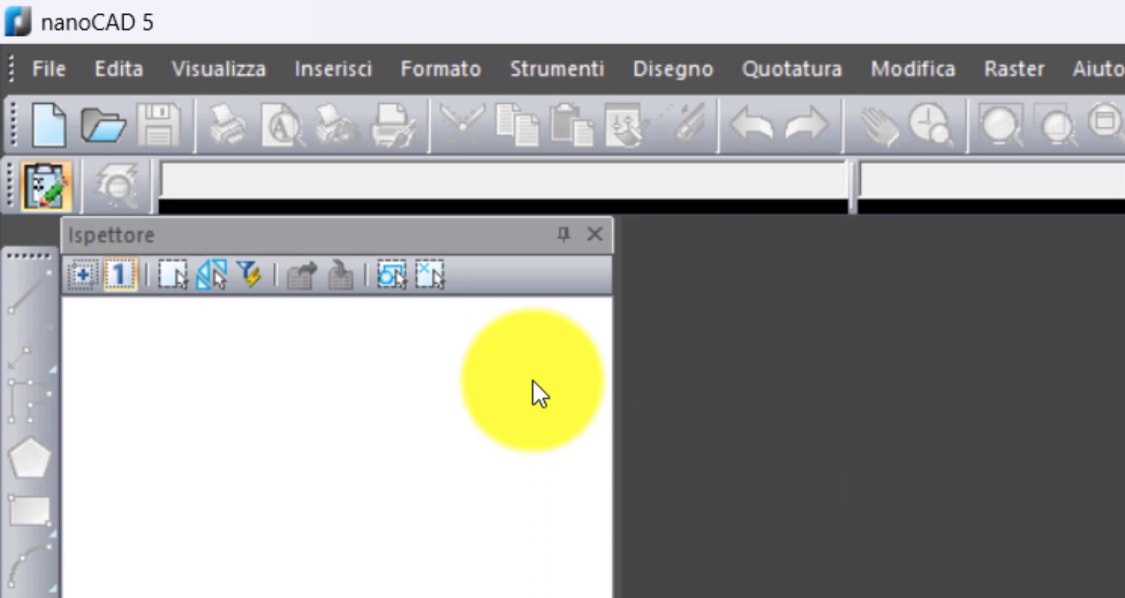
# Reopen linea.dwg from the disegni CAD folder in Documenti.
pyautogui.click(30, 66)
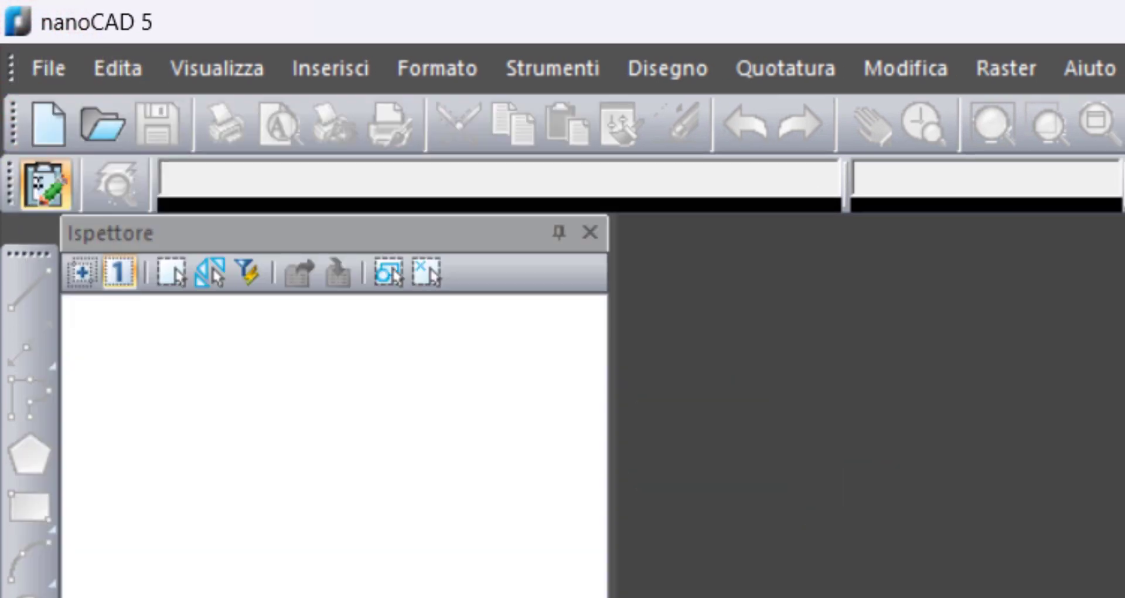
pyautogui.click(103, 121)
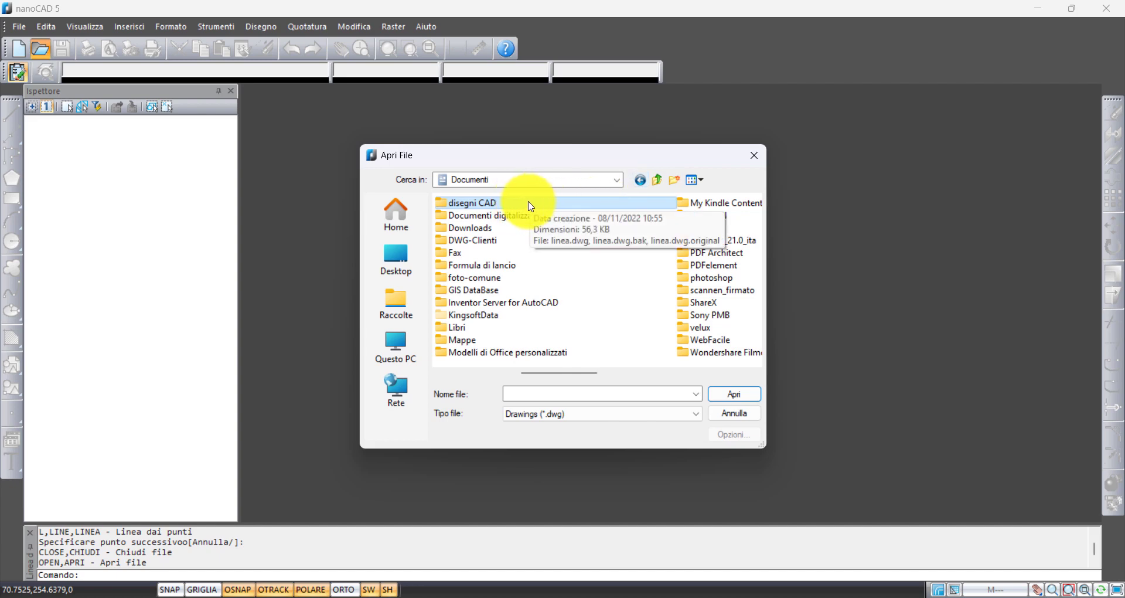
pyautogui.doubleClick(525, 205)
pyautogui.click(496, 218)
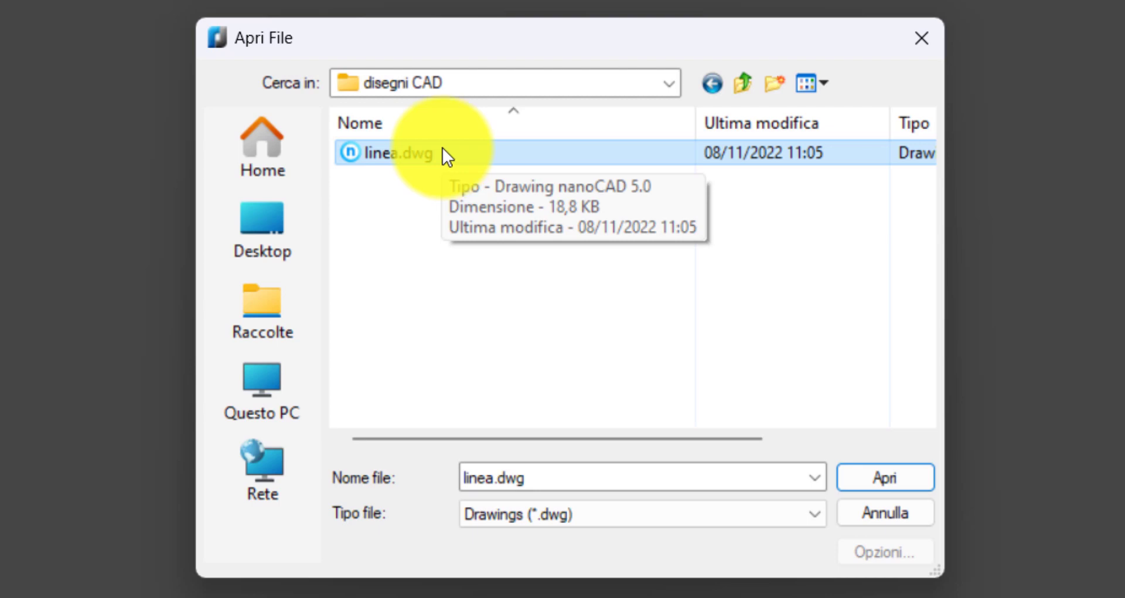
pyautogui.click(908, 480)
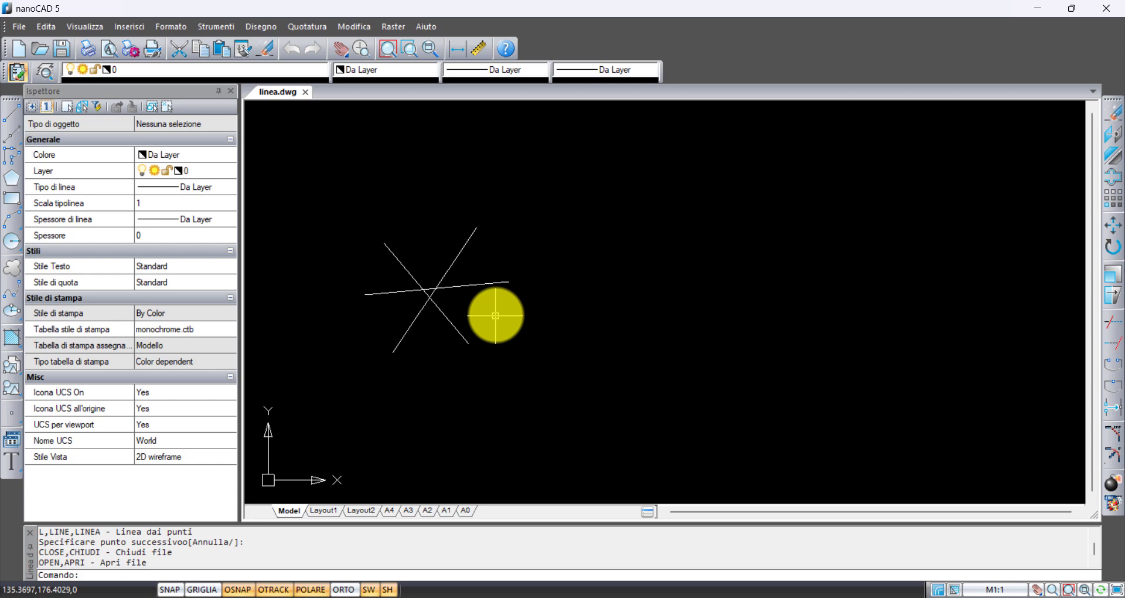
# Review the formats available for saving linea.dwg under another file type.
pyautogui.click(18, 27)
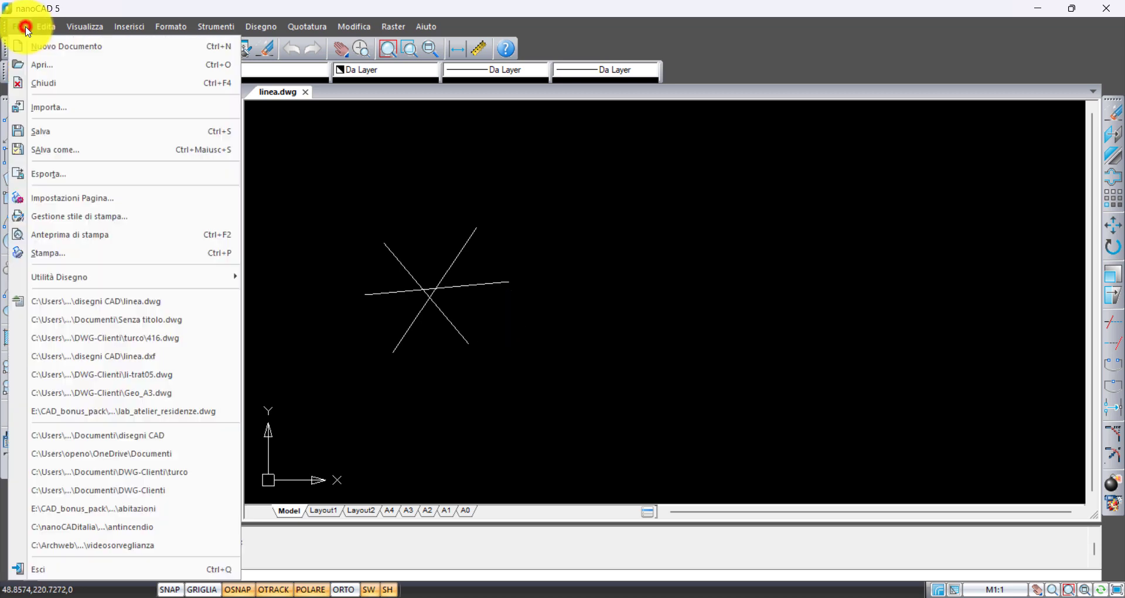
pyautogui.click(87, 150)
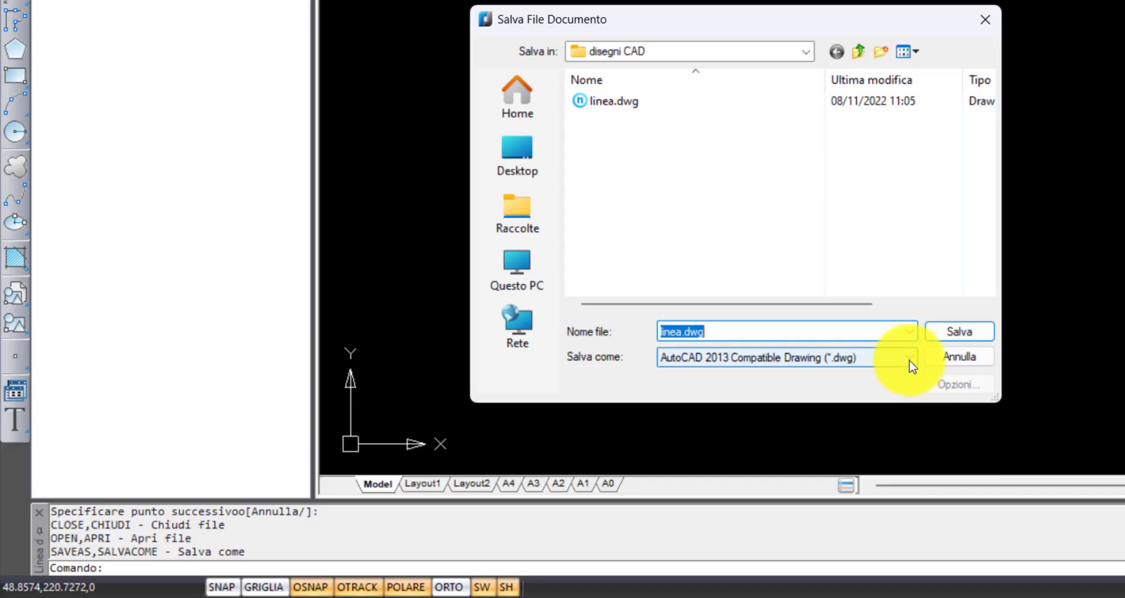
pyautogui.click(696, 415)
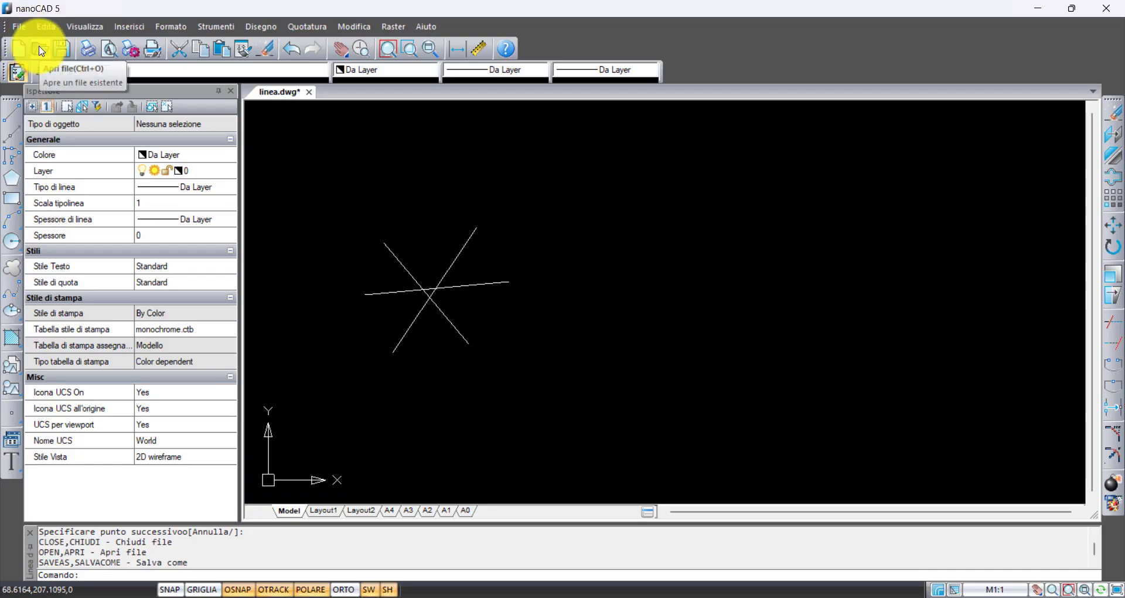
# Check the disegni CAD folder for existing DXF-drawings (*.dxf) files to open, leaving without opening any.
pyautogui.click(41, 51)
pyautogui.click(688, 409)
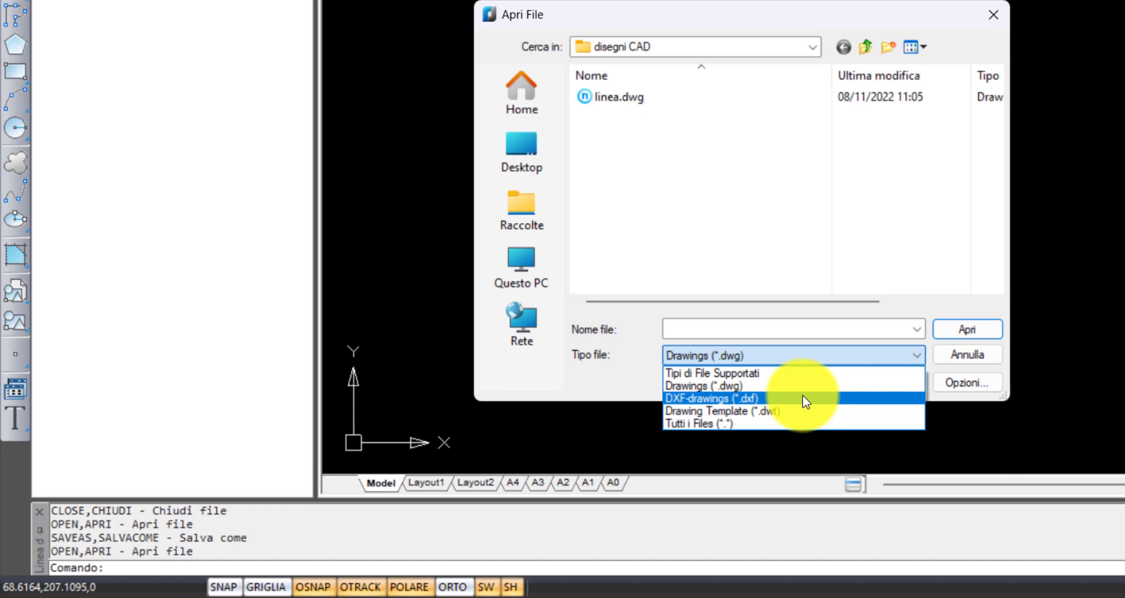
pyautogui.click(805, 401)
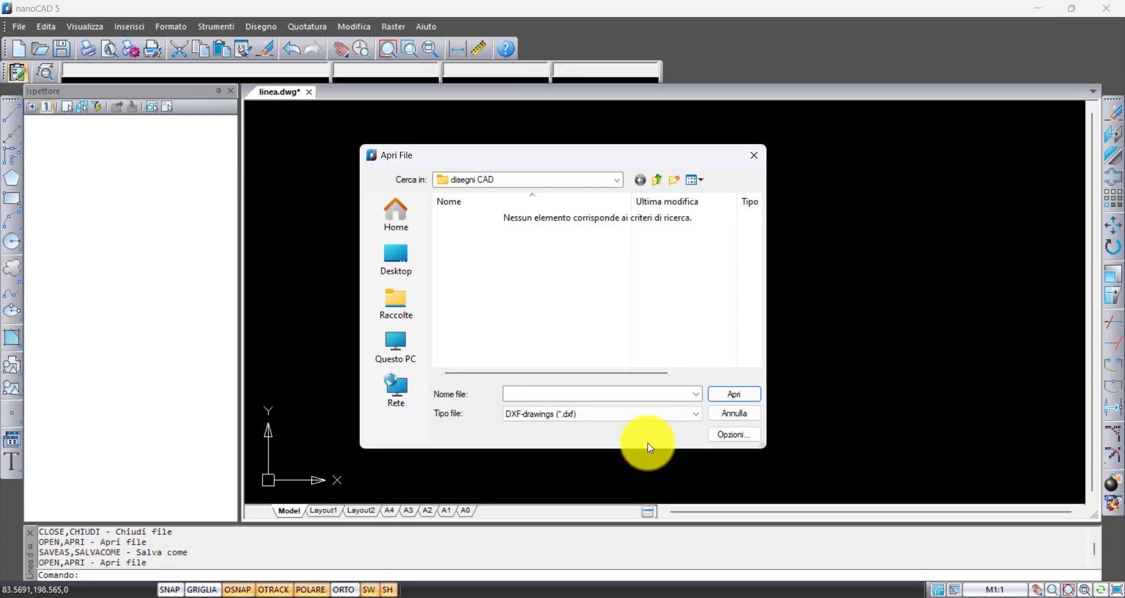
pyautogui.click(737, 415)
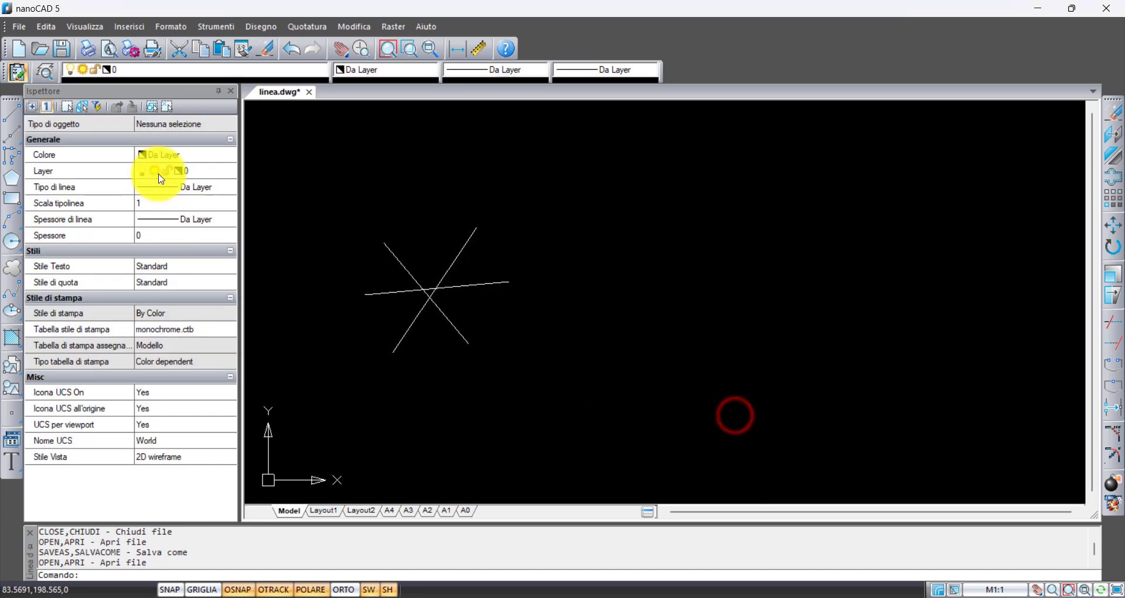
# Save a copy of the drawing as linea.dxf in disegni CAD, using the AutoCAD 2013 Compatible DXF (*.dxf) format.
pyautogui.click(14, 28)
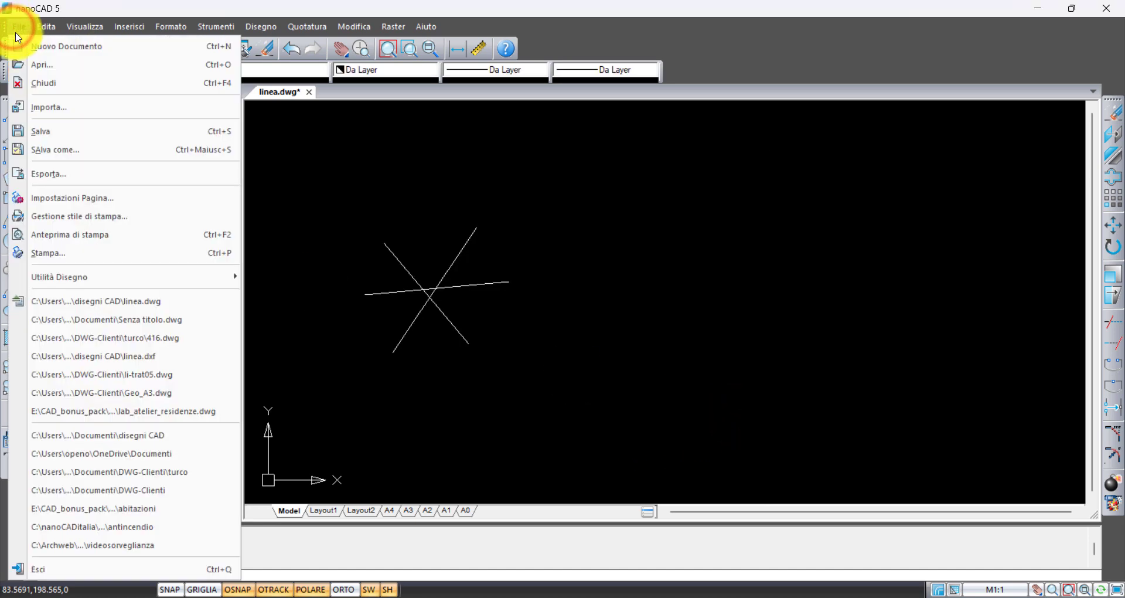
pyautogui.click(68, 149)
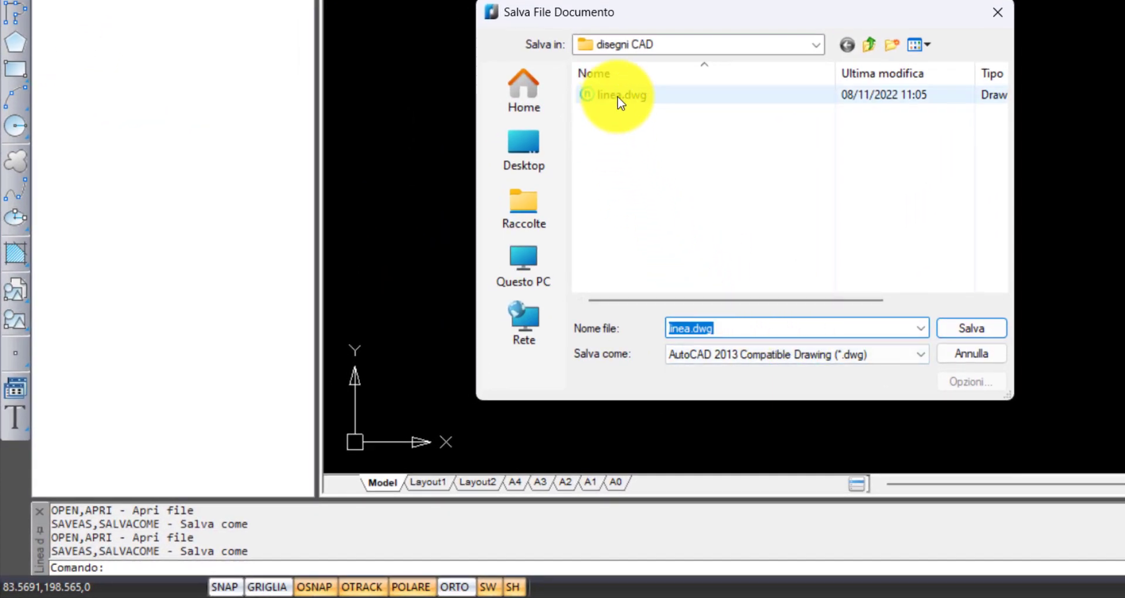
pyautogui.click(925, 355)
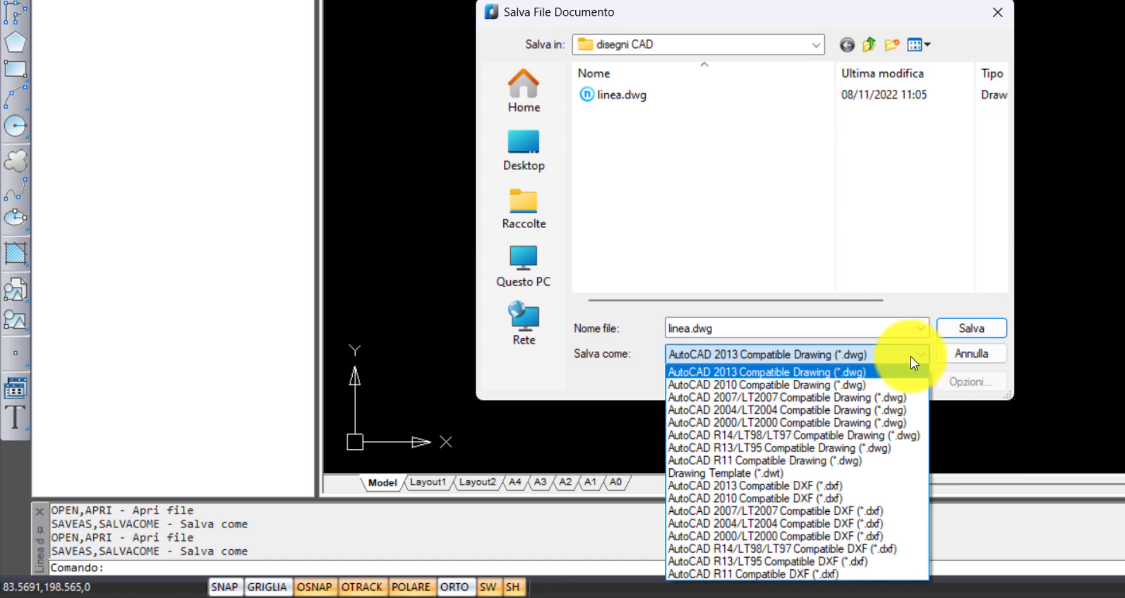
pyautogui.click(844, 485)
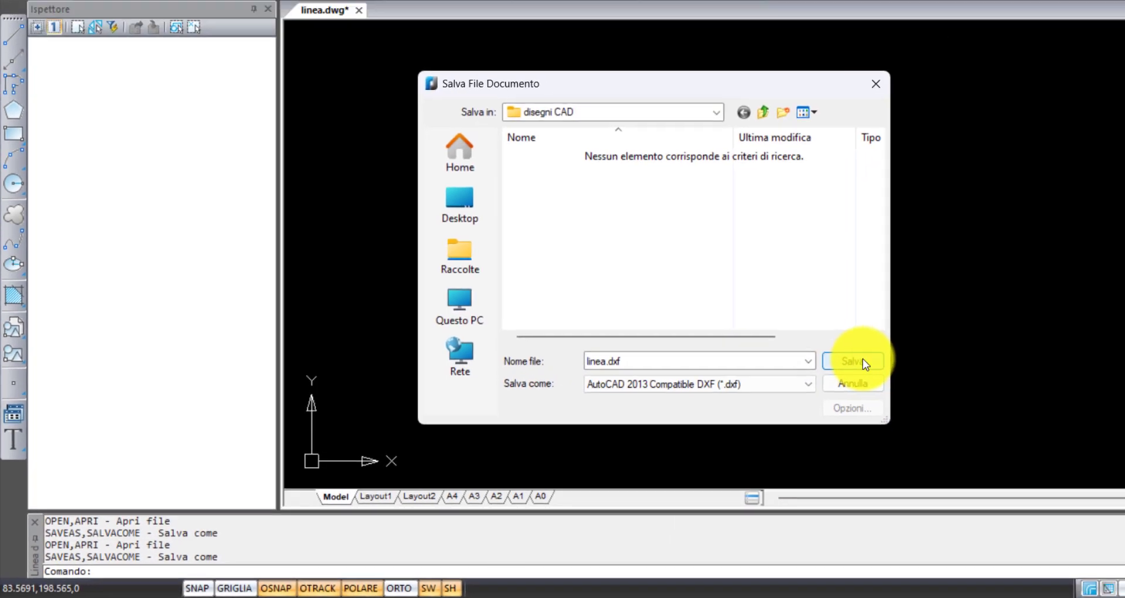
pyautogui.click(971, 328)
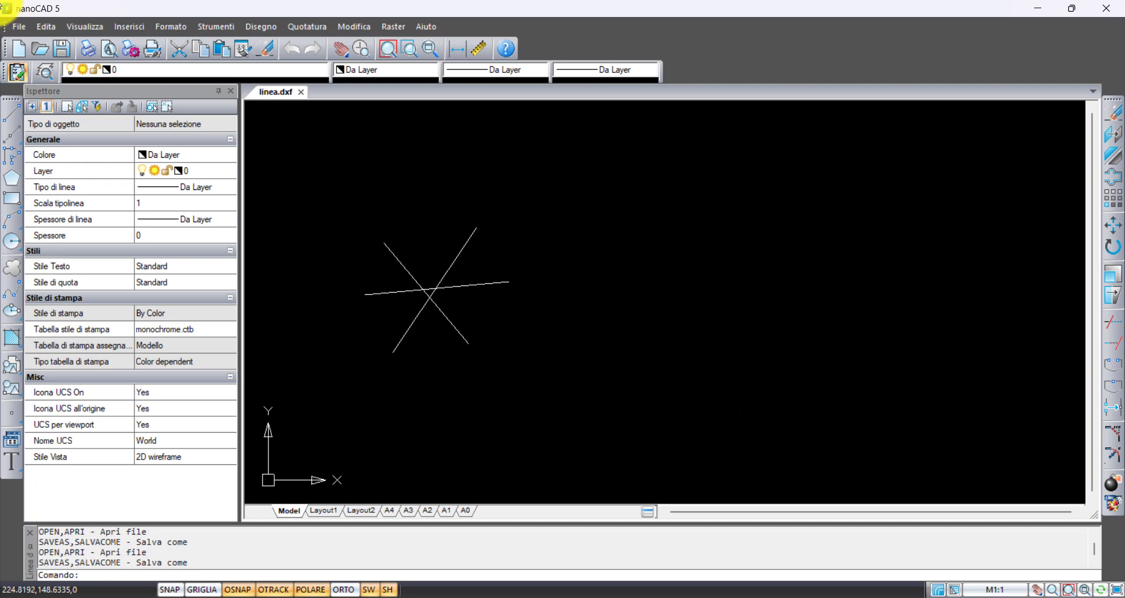
# Open linea.dxf from the disegni CAD folder by limiting the file type to DXF-drawings (*.dxf).
pyautogui.click(20, 27)
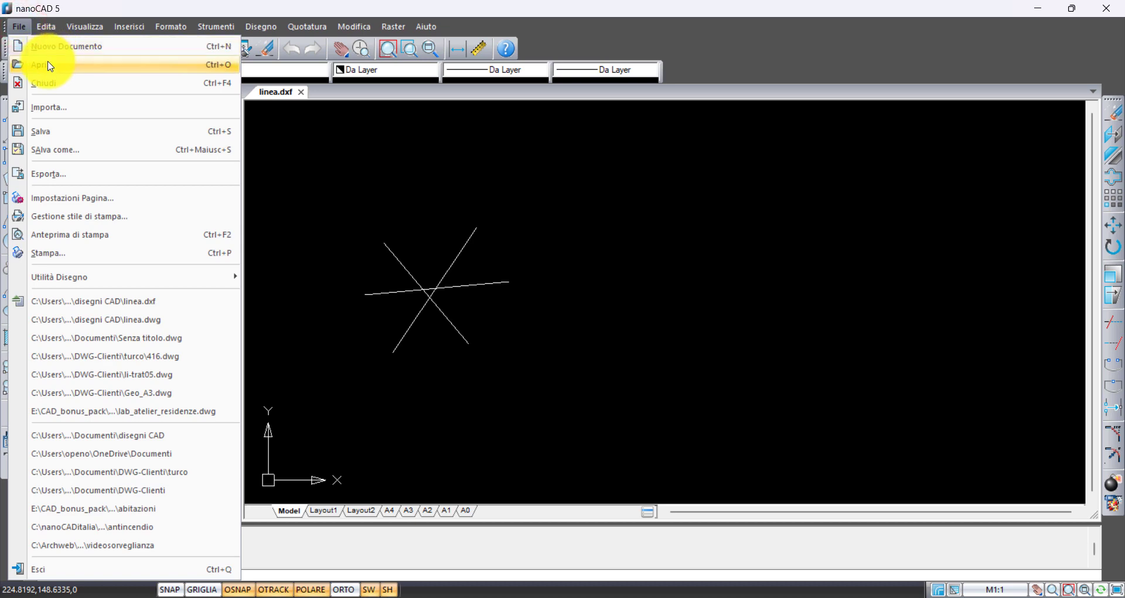
pyautogui.click(43, 64)
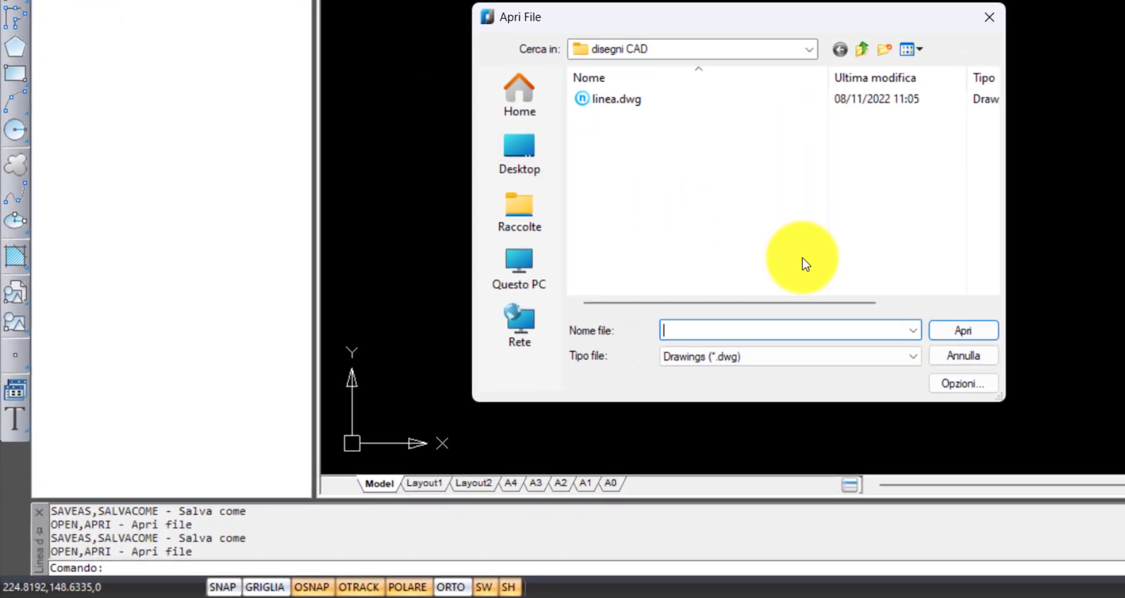
pyautogui.click(913, 352)
pyautogui.click(830, 399)
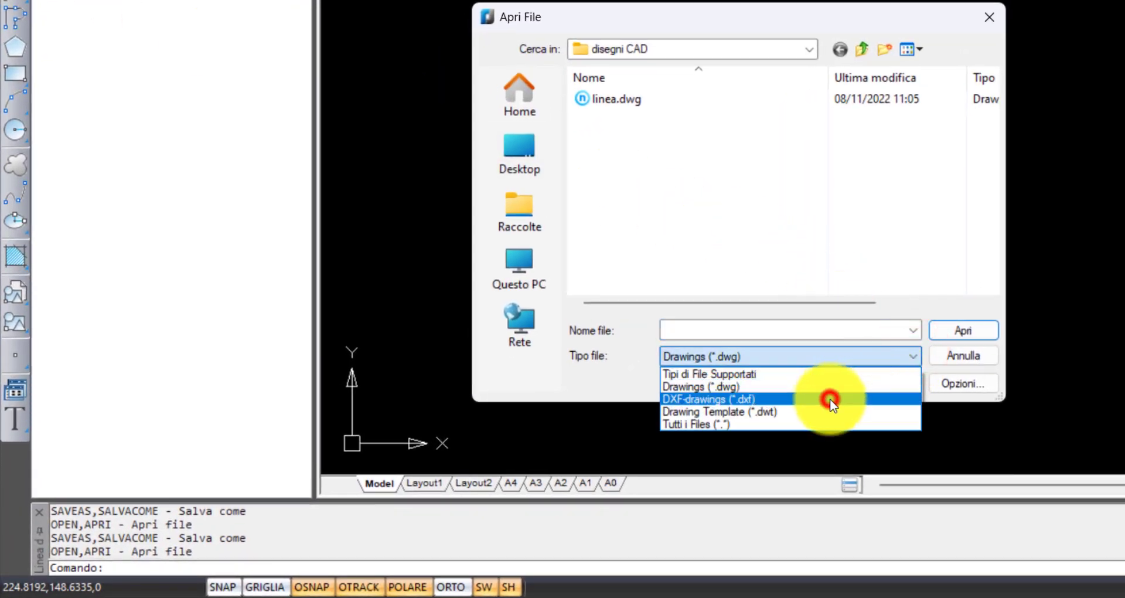
pyautogui.click(614, 100)
pyautogui.click(964, 330)
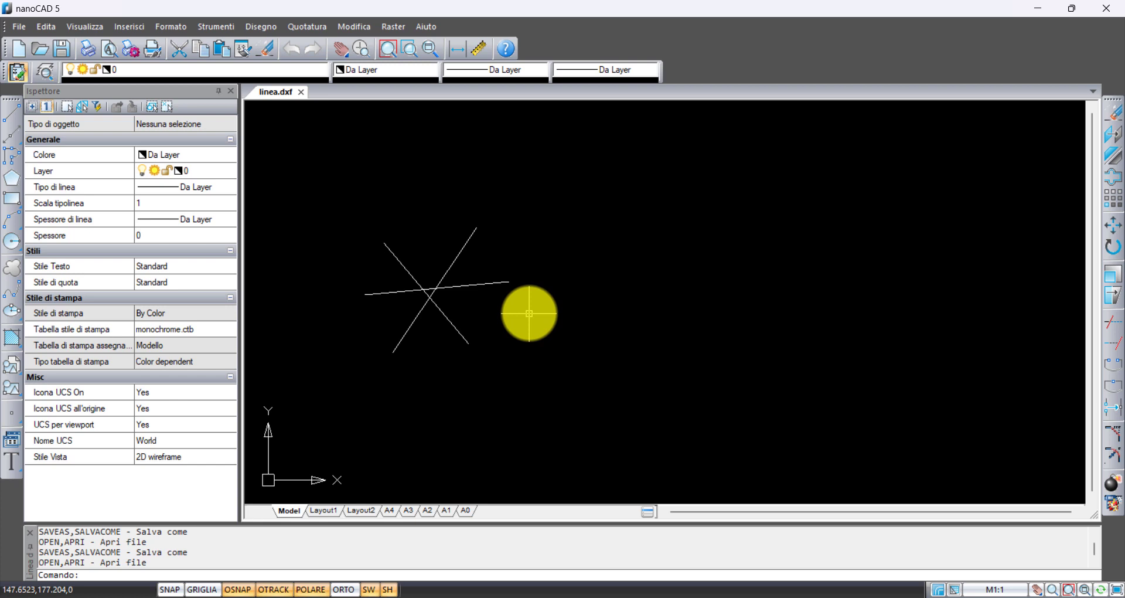
# Save the DXF drawing back as linea.dwg in AutoCAD 2013 Compatible Drawing (*.dwg) format, replacing the existing file.
pyautogui.click(19, 27)
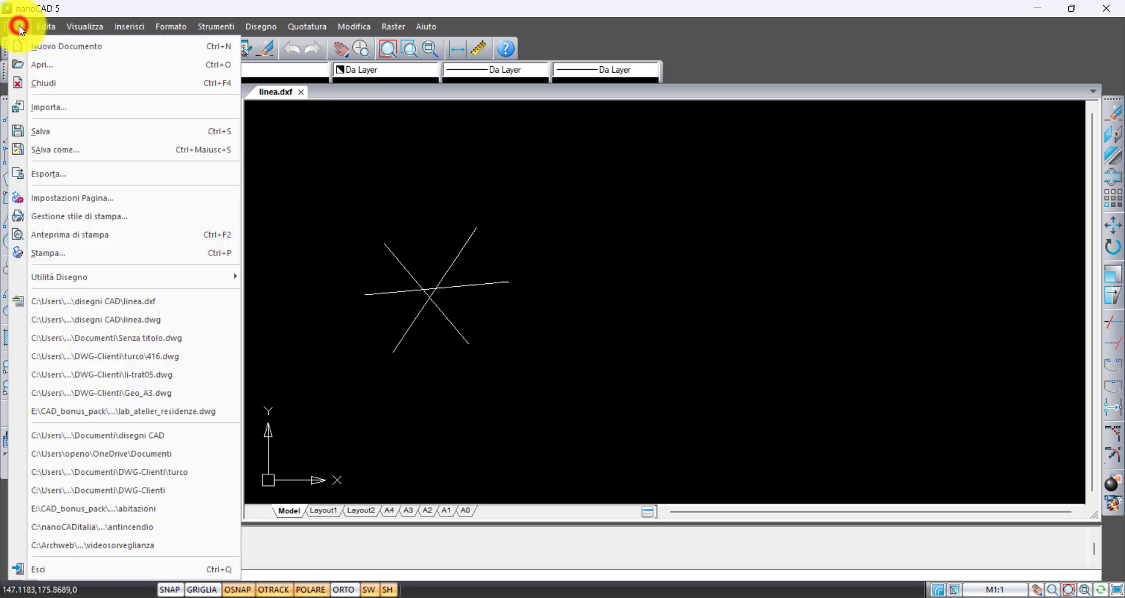
pyautogui.click(75, 150)
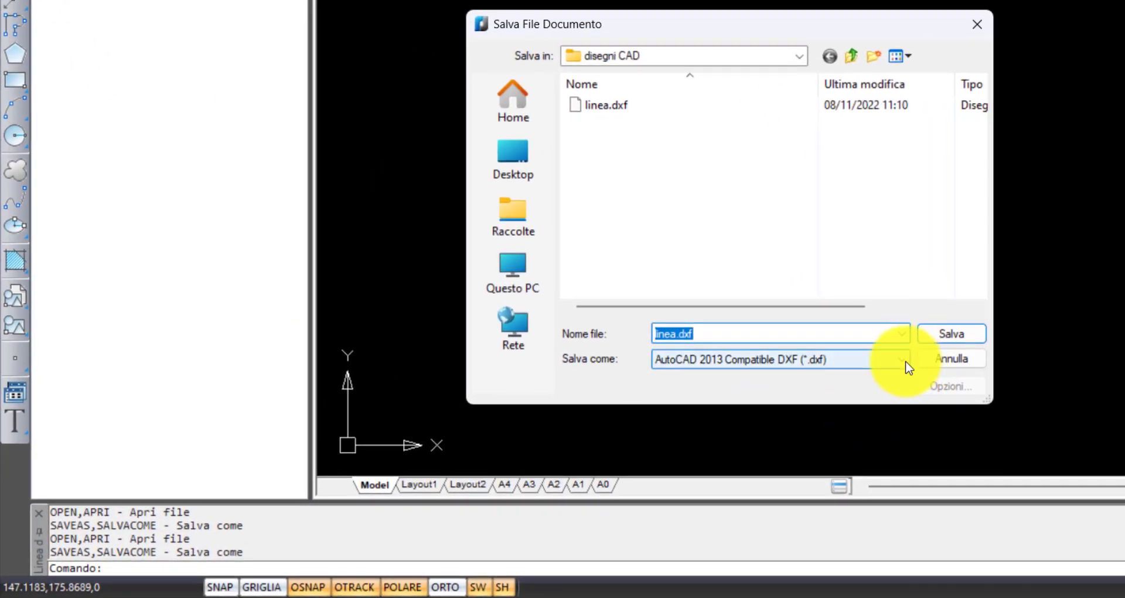
pyautogui.click(697, 413)
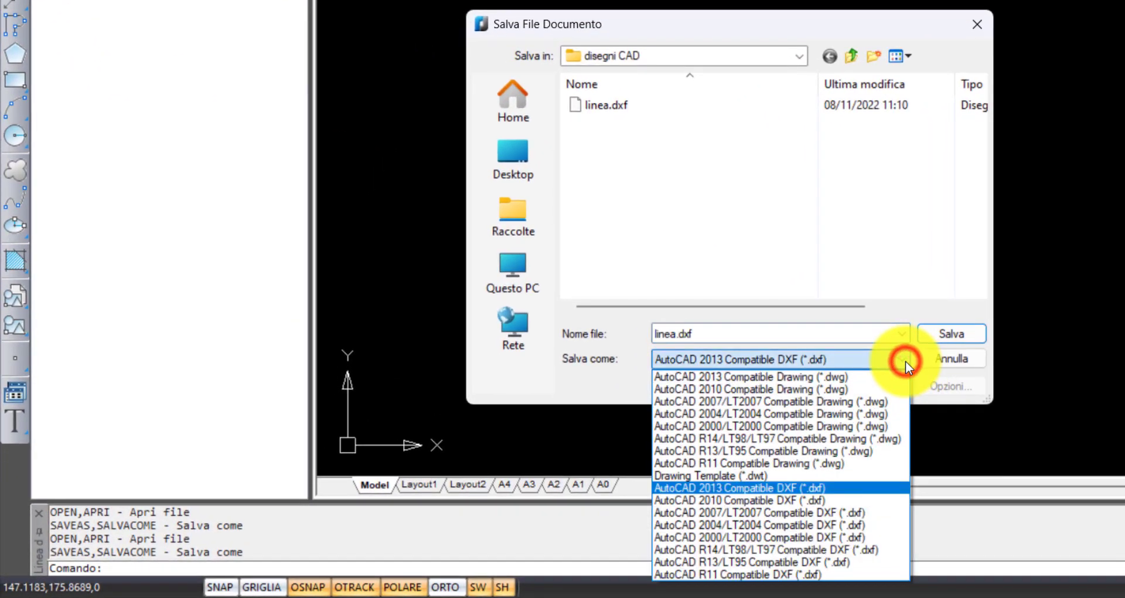
pyautogui.click(843, 376)
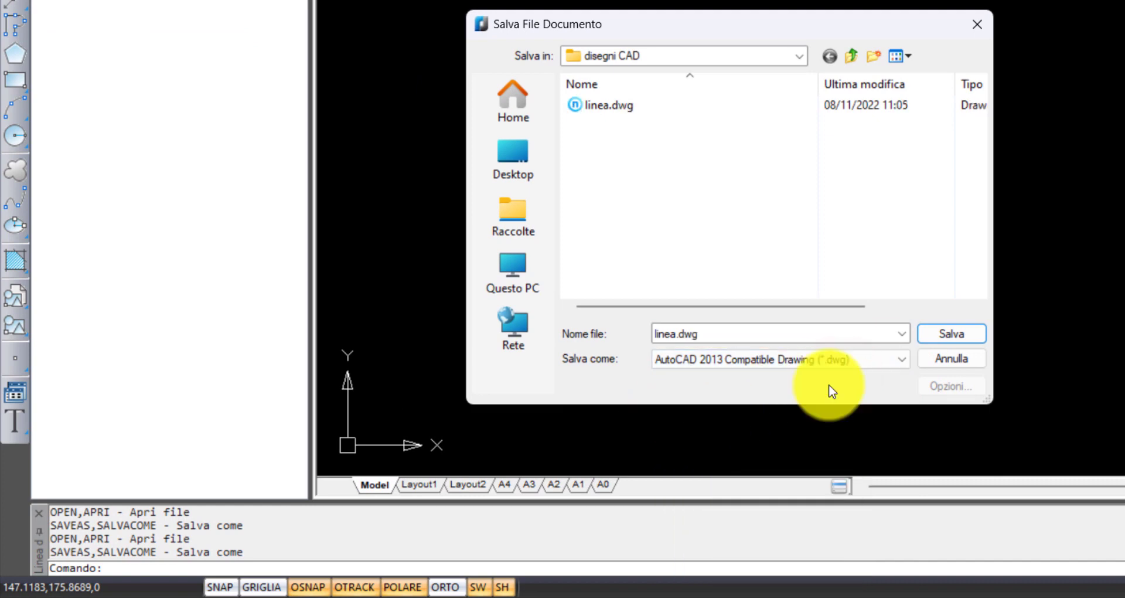
pyautogui.click(962, 336)
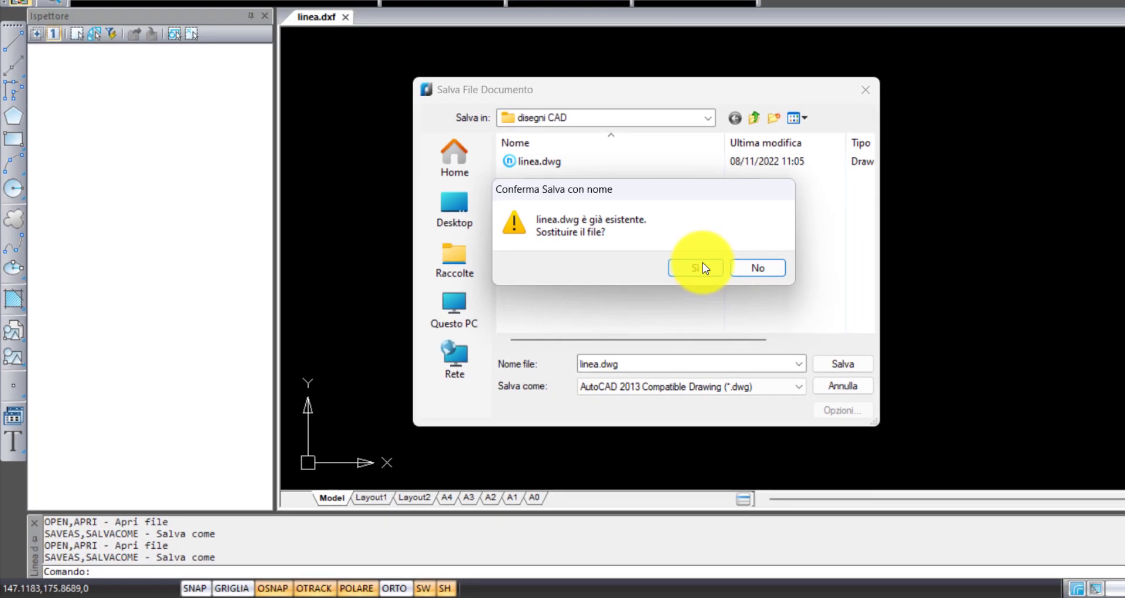
pyautogui.click(785, 225)
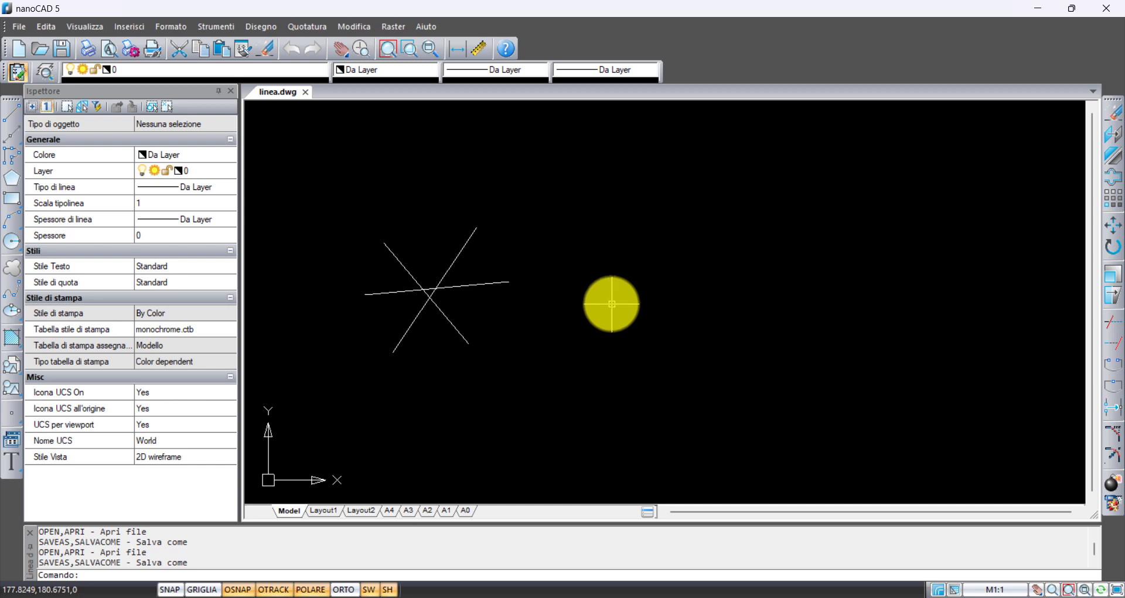
# Review the file types available for opening drawings and examine linea.dwg.bak among the files in the disegni CAD folder.
pyautogui.hotkey('ctrl', 'o')
pyautogui.click(696, 413)
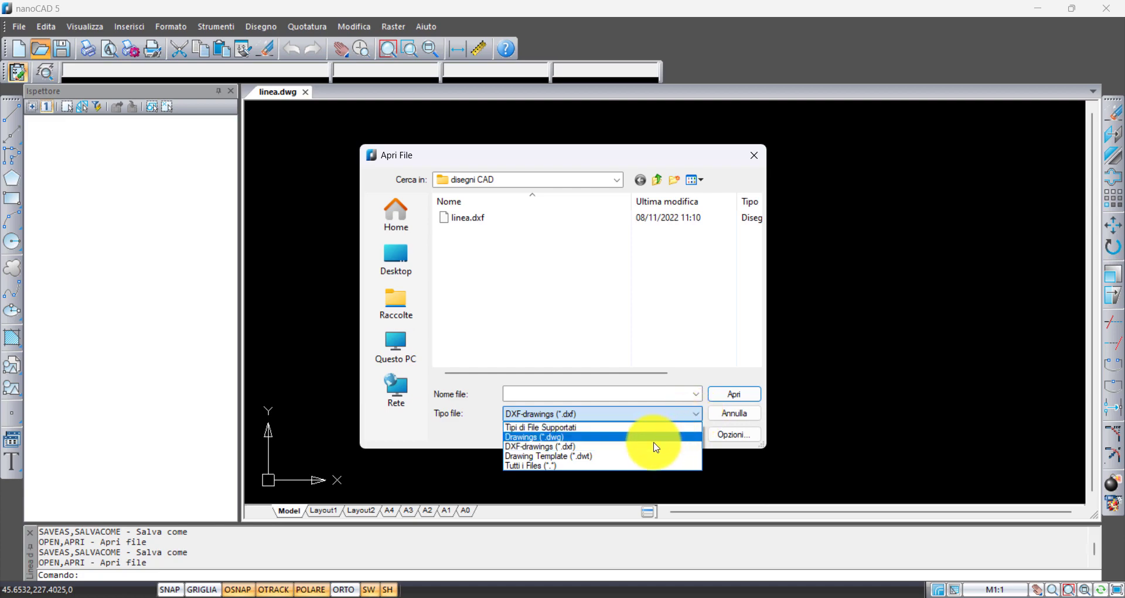
pyautogui.click(633, 456)
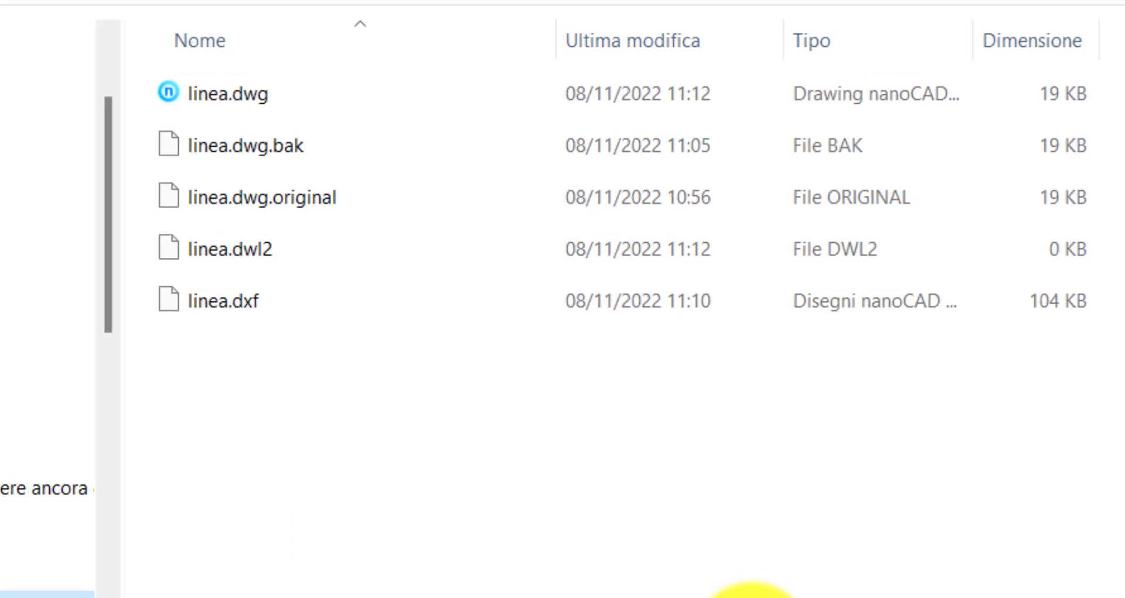
pyautogui.click(339, 150)
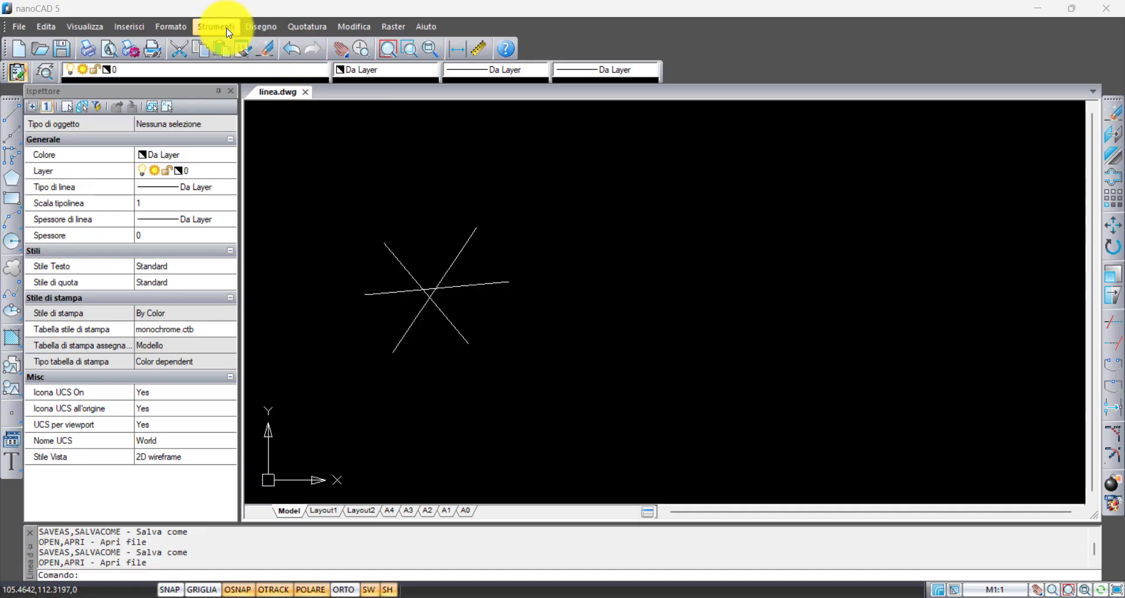
# Open the application options and examine the autosave interval setting under AutoSalvataggio e Backup.
pyautogui.click(228, 27)
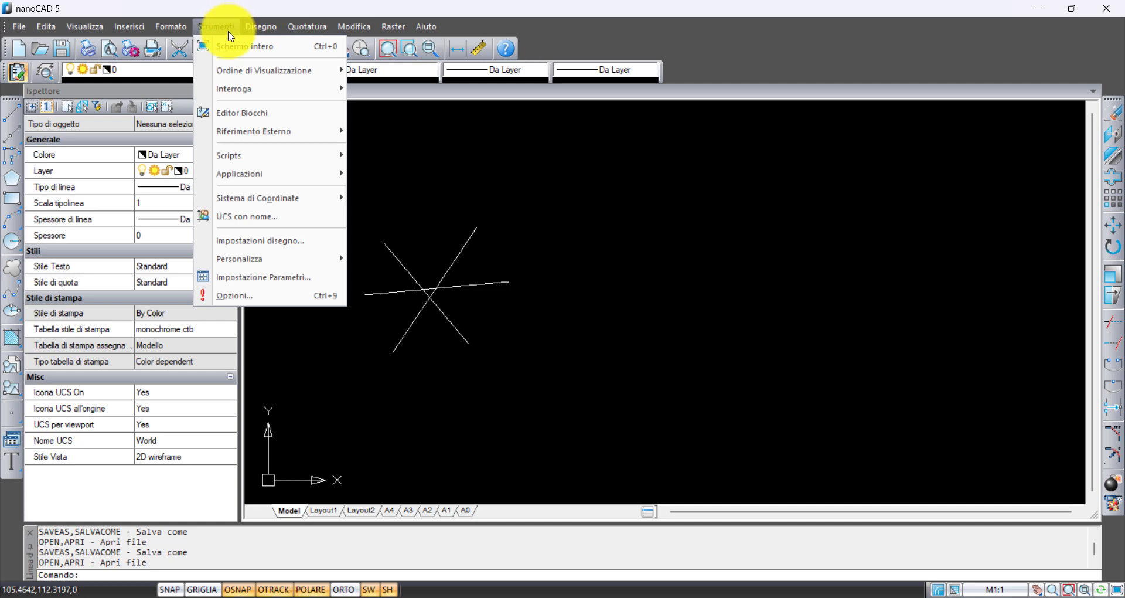
pyautogui.click(273, 293)
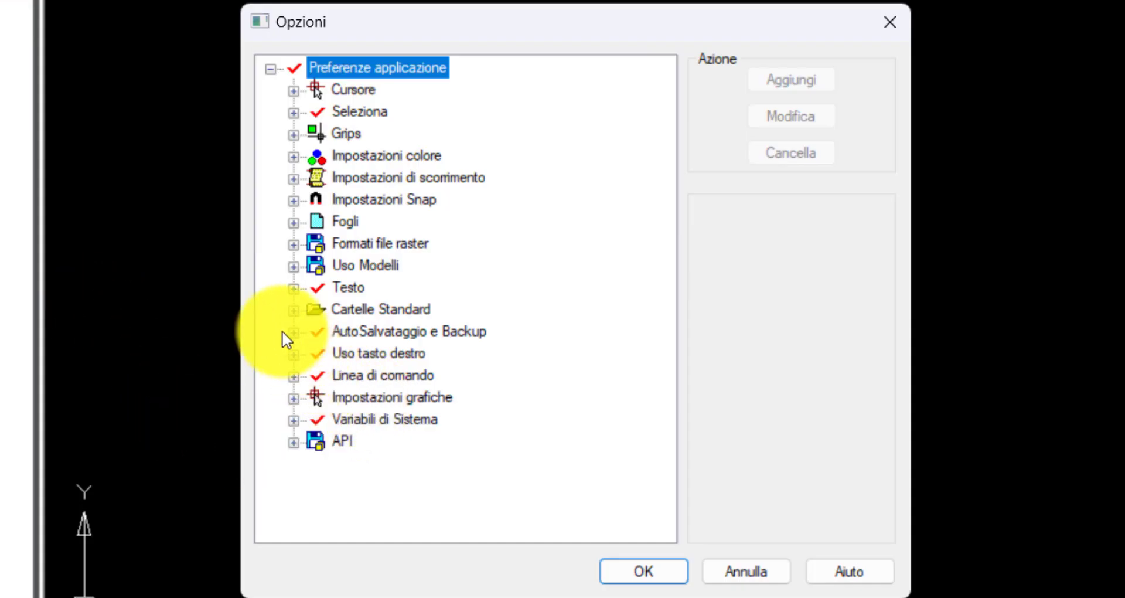
pyautogui.click(294, 331)
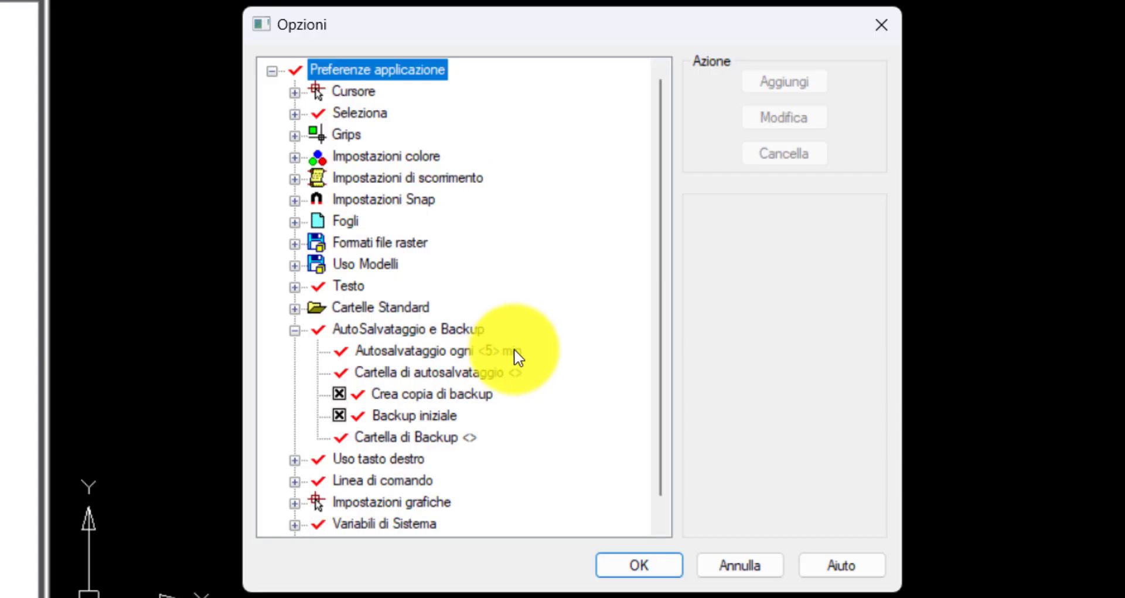
pyautogui.click(515, 350)
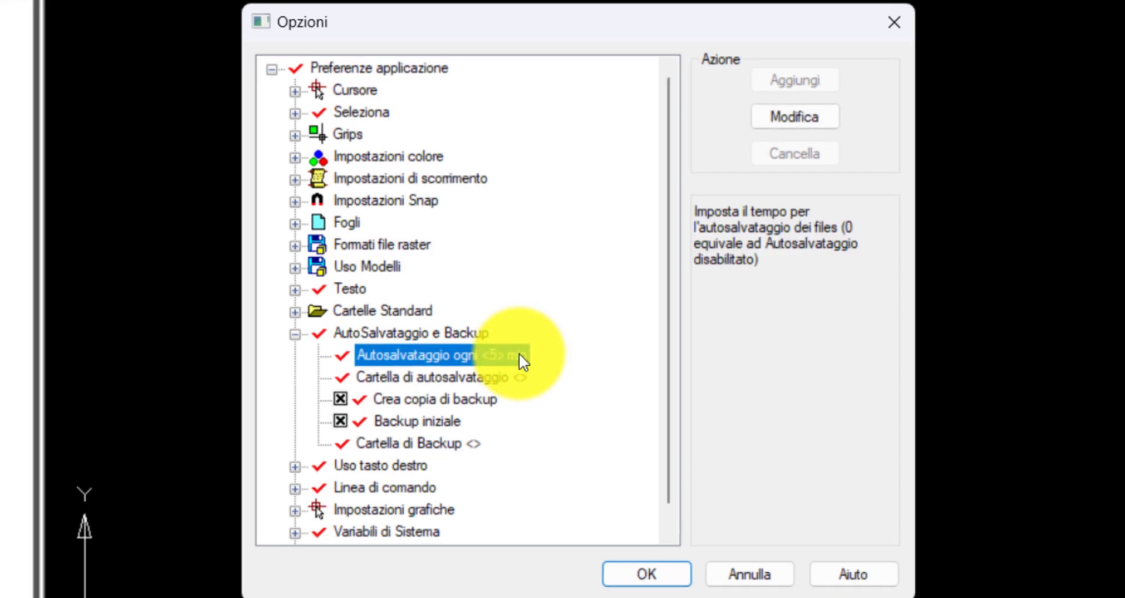
pyautogui.click(814, 118)
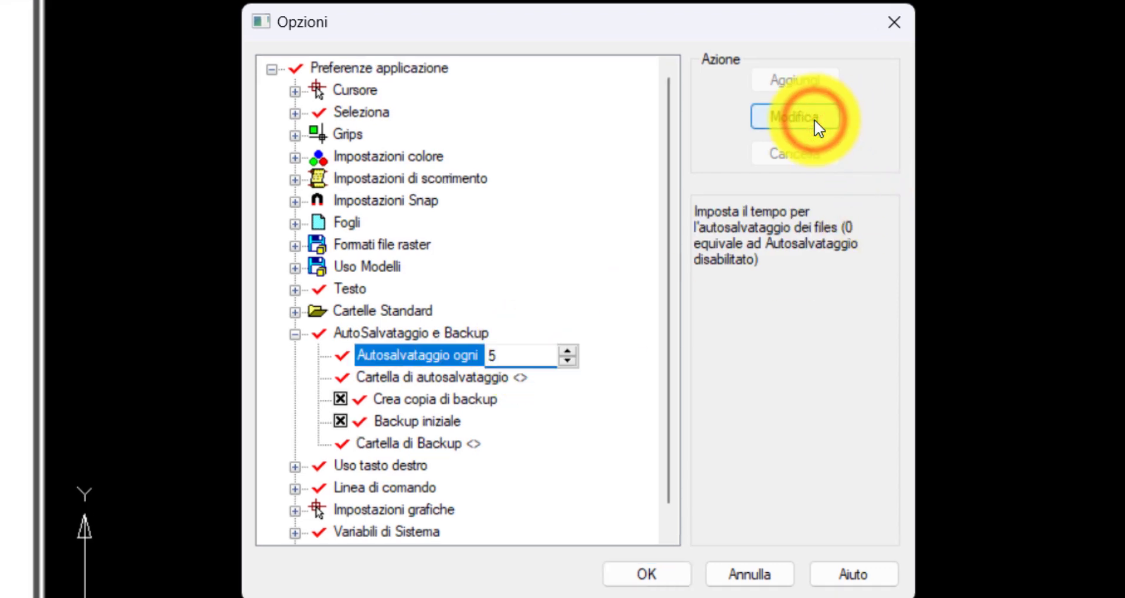
pyautogui.click(506, 352)
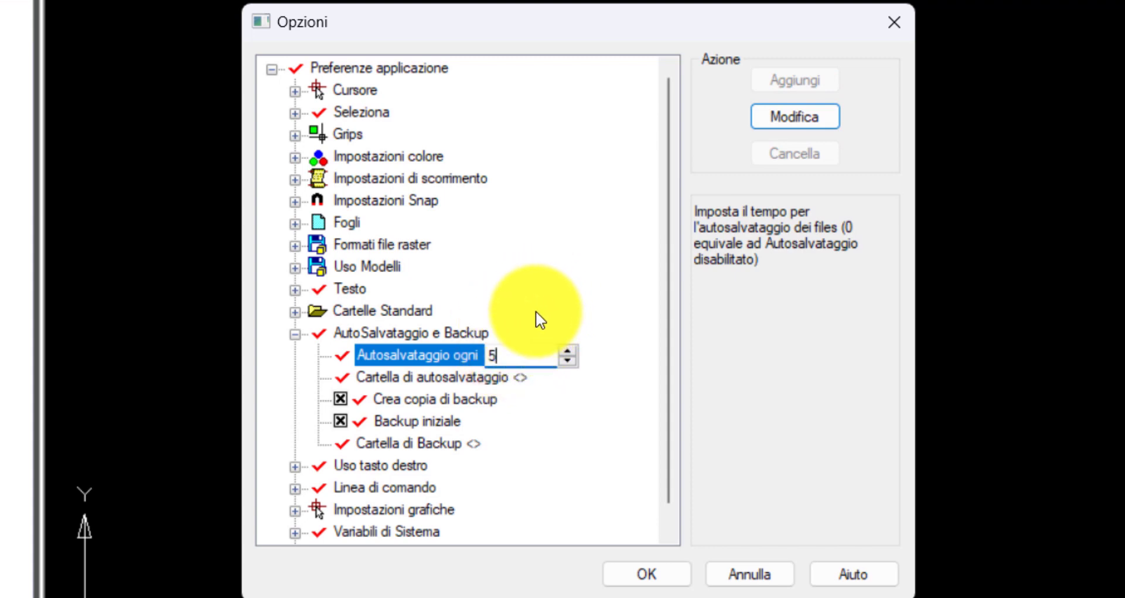
pyautogui.click(598, 396)
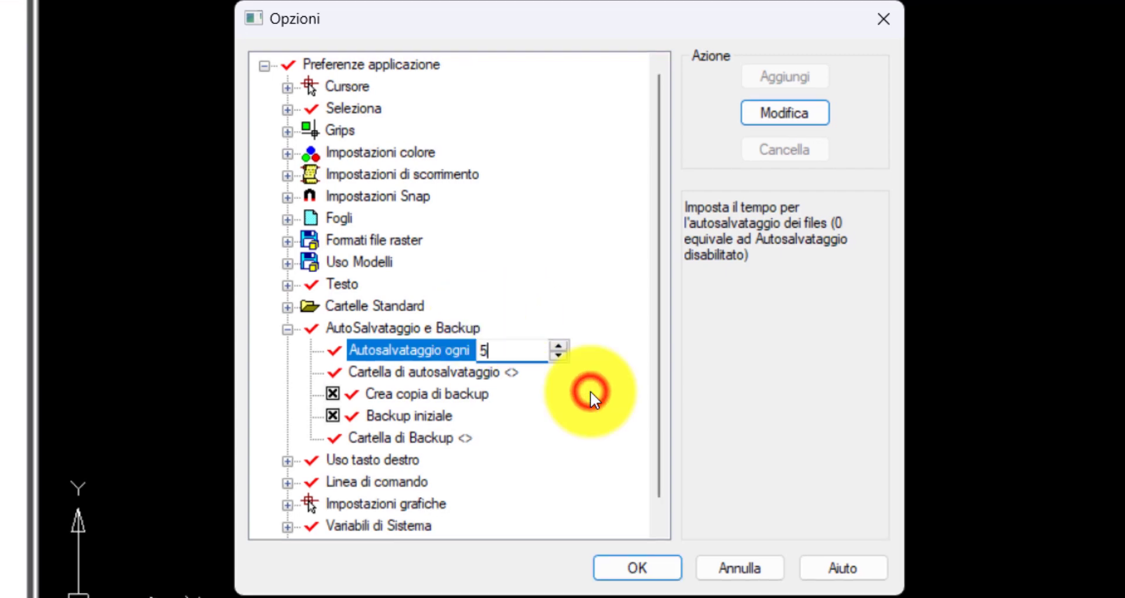
# Examine the Cartella di autosalvataggio setting and its folder chooser without selecting a folder.
pyautogui.click(499, 374)
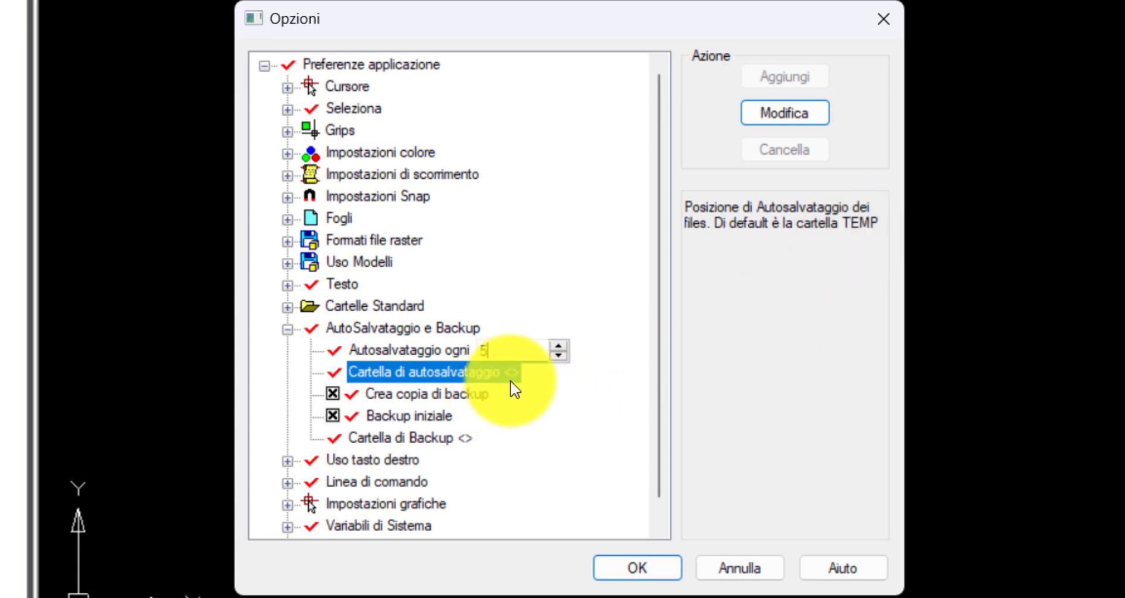
pyautogui.click(797, 112)
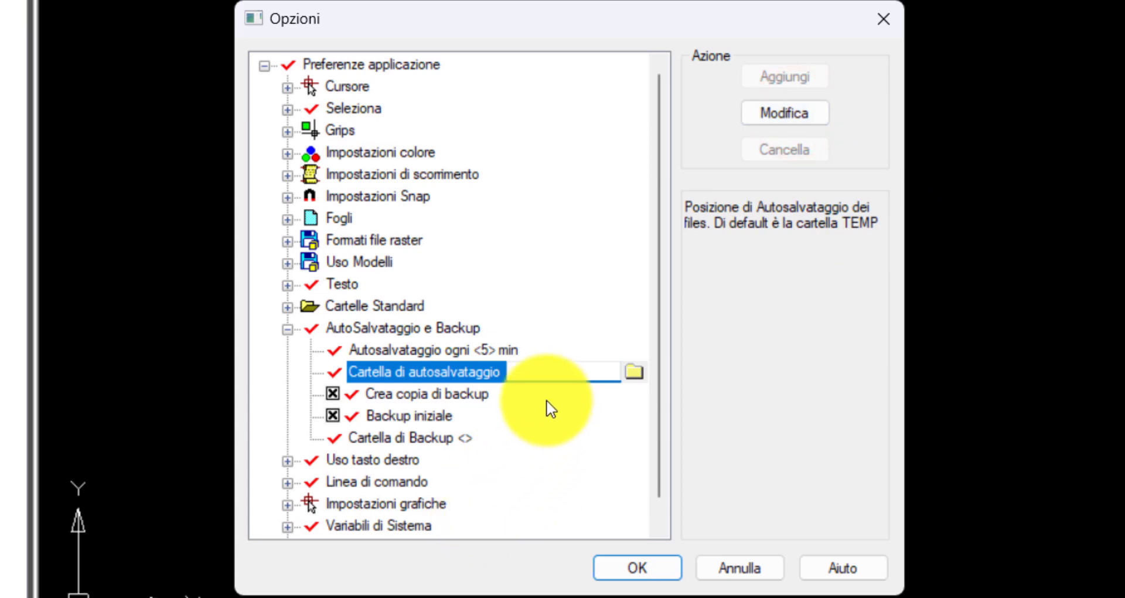
pyautogui.click(634, 372)
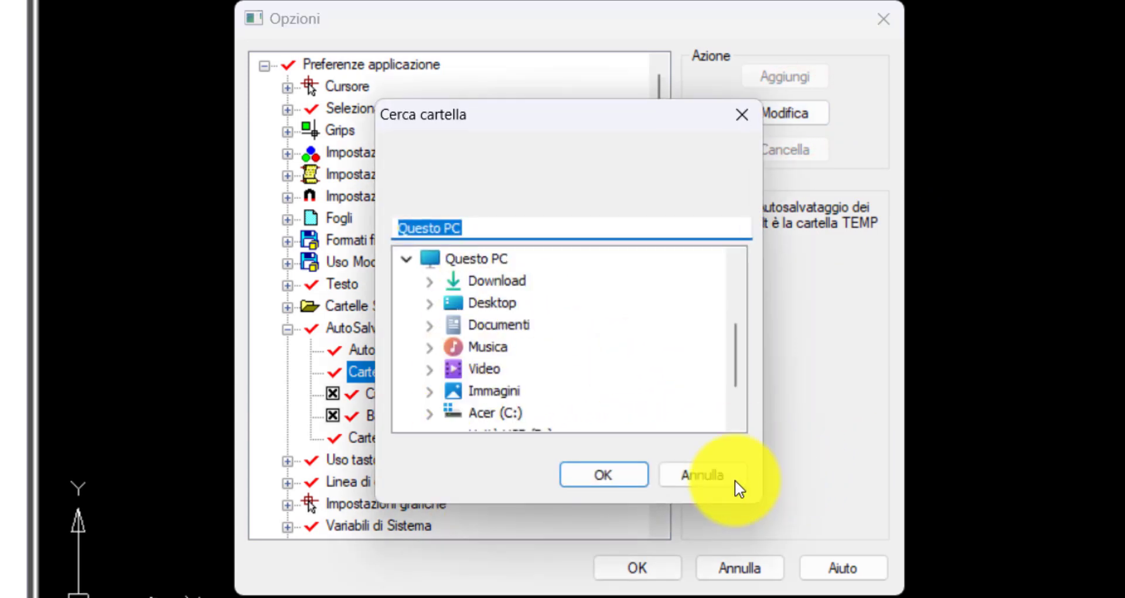
pyautogui.click(726, 473)
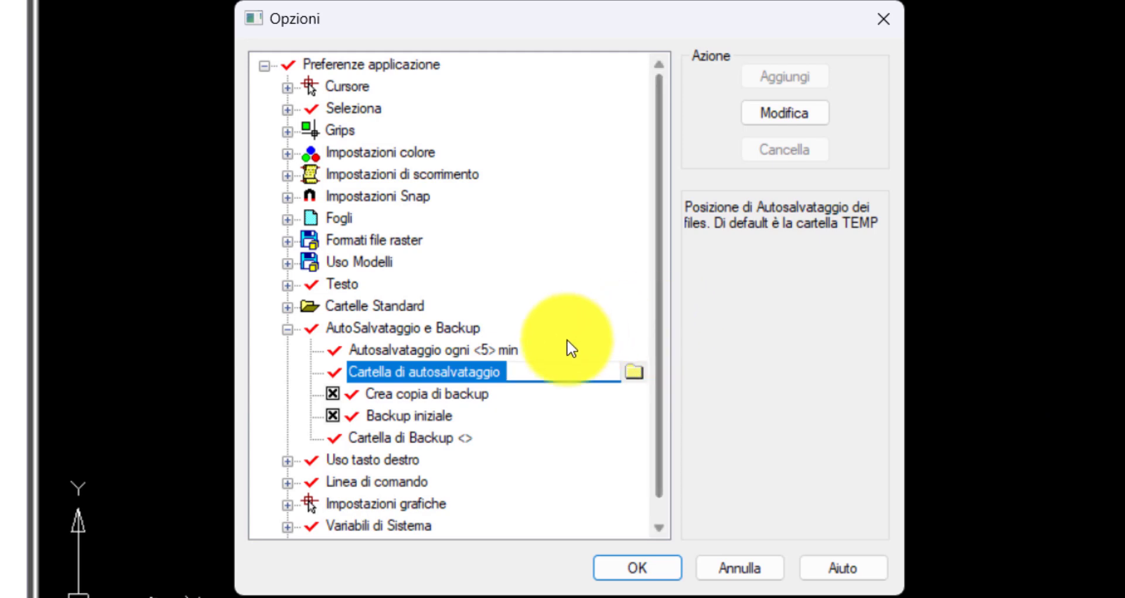
pyautogui.click(497, 347)
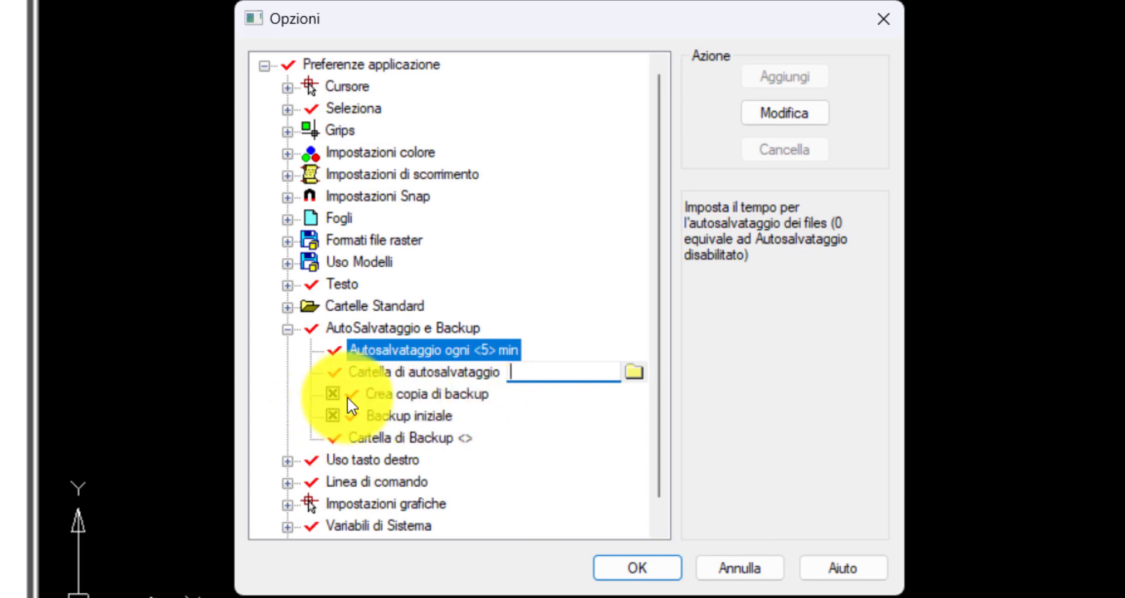
# Switch Crea copia di backup off and on again, and inspect the Cartella di Backup folder chooser without selecting a folder.
pyautogui.click(330, 392)
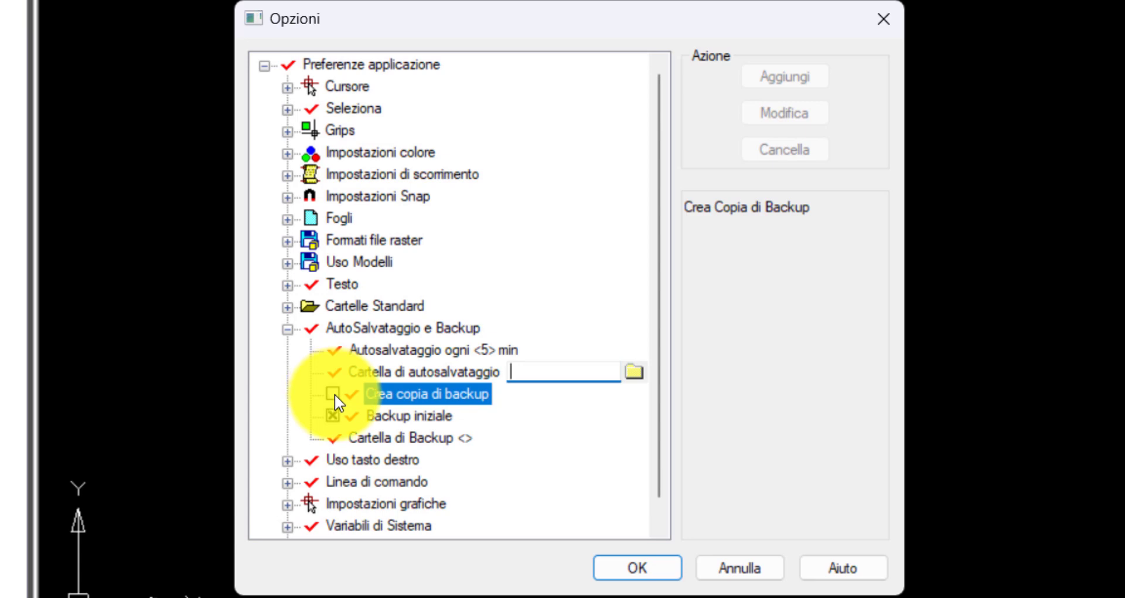
pyautogui.click(333, 393)
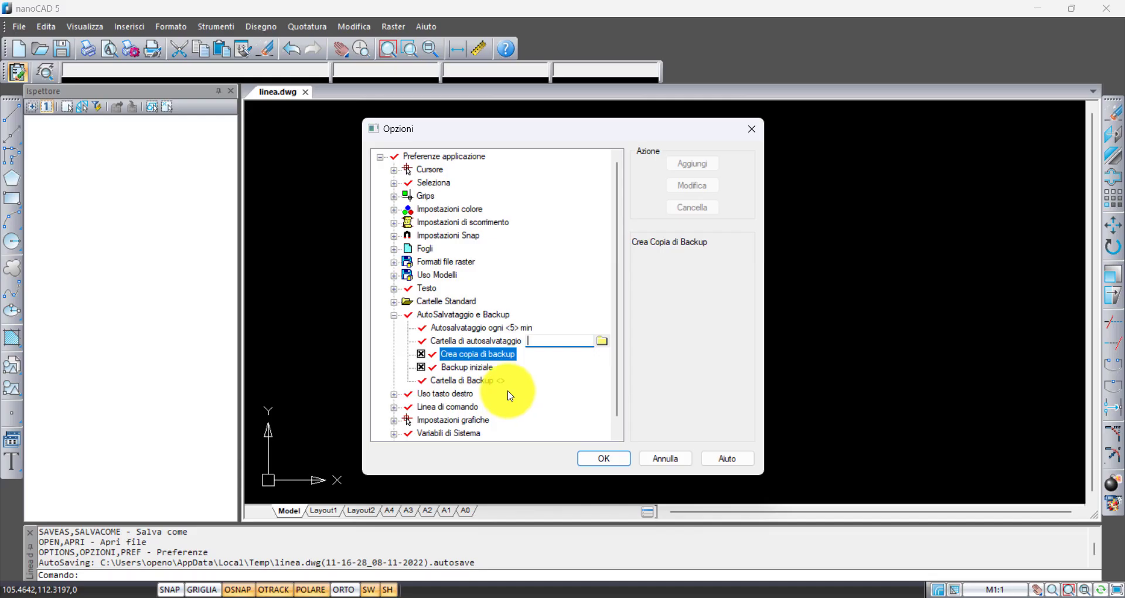
pyautogui.click(485, 380)
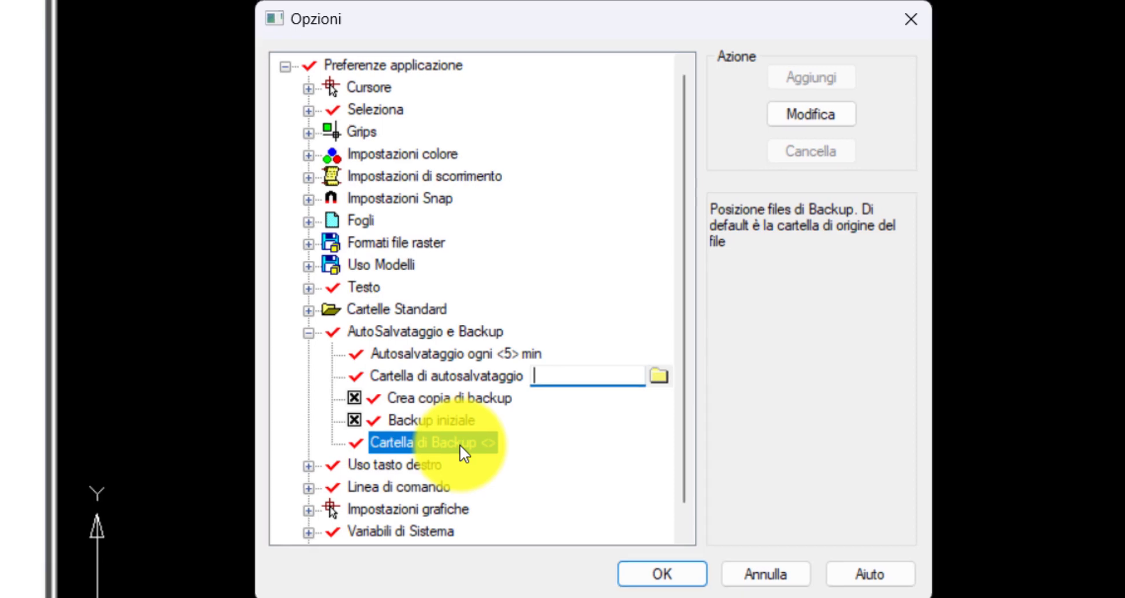
pyautogui.click(836, 108)
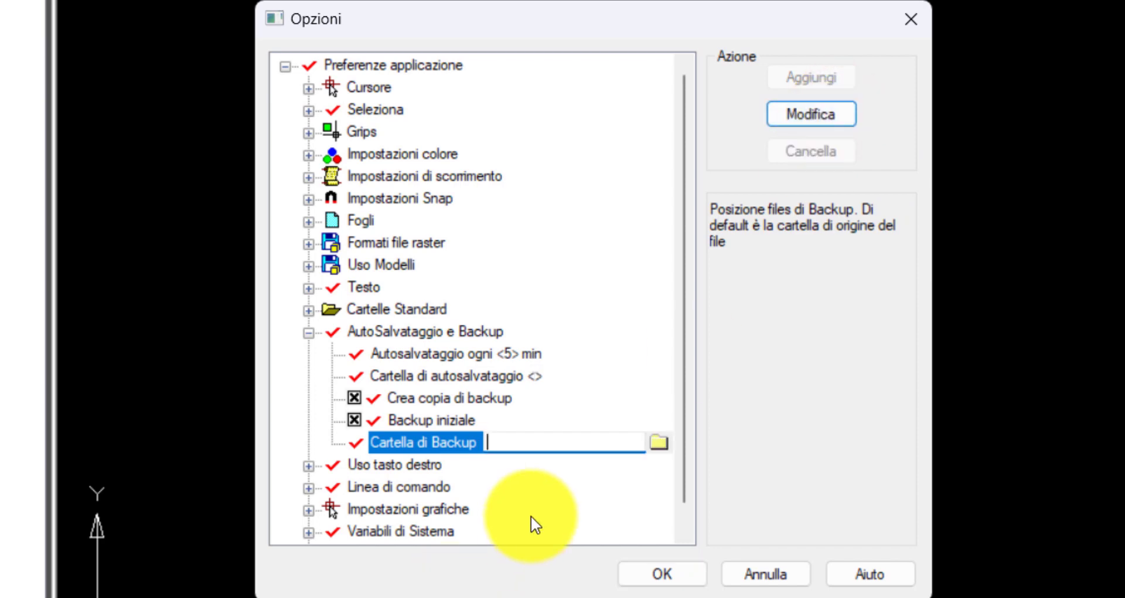
pyautogui.click(658, 443)
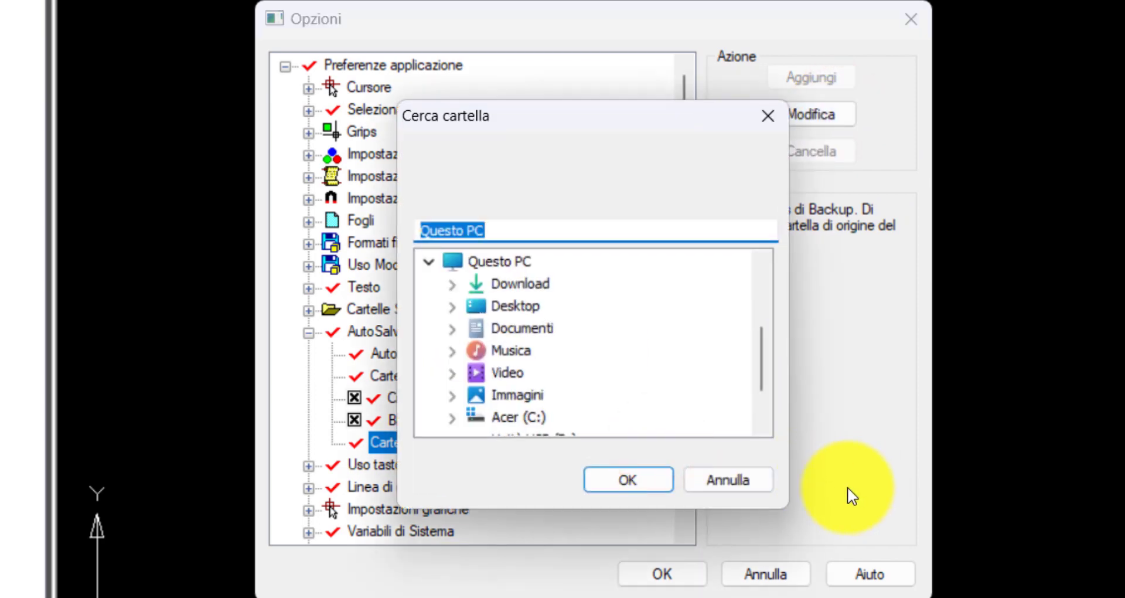
pyautogui.click(762, 476)
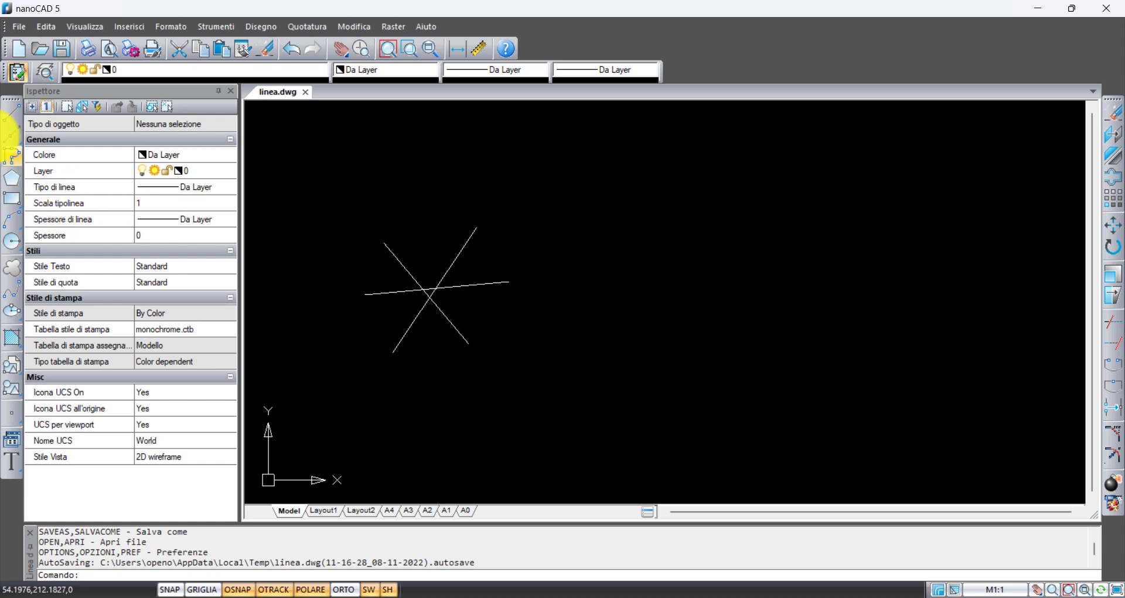
# Review the file types available for importing a vector file, and cancel the import.
pyautogui.click(22, 25)
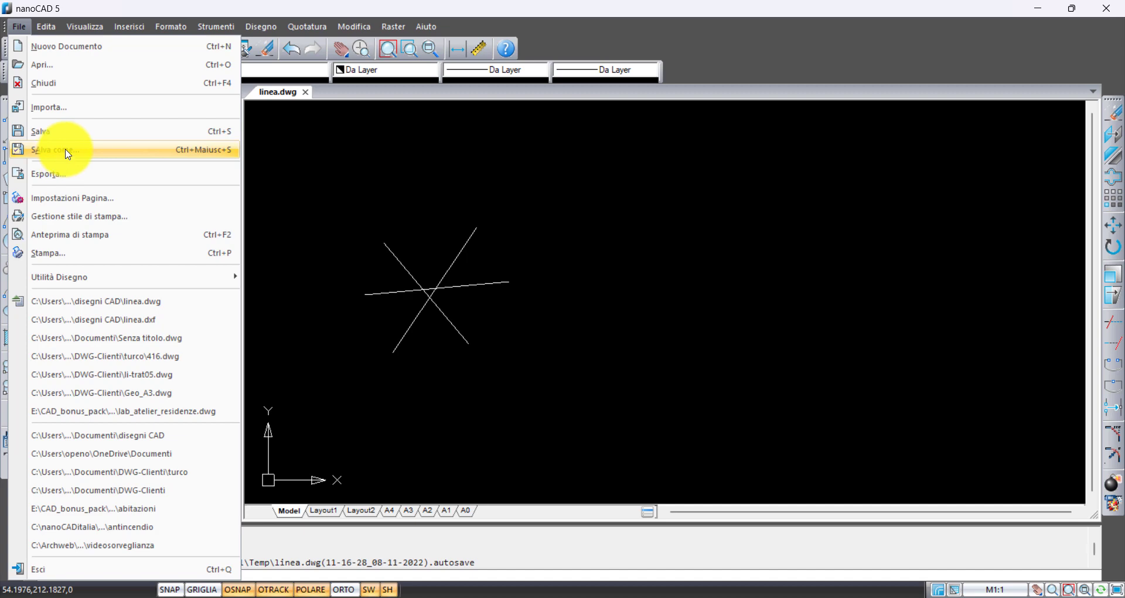
pyautogui.click(62, 106)
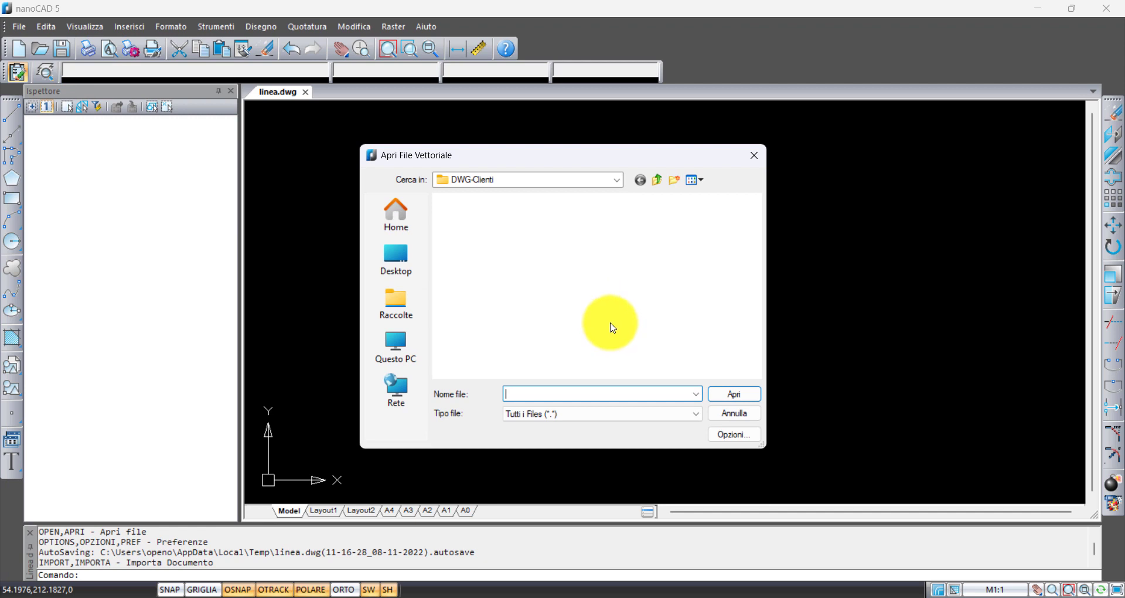
pyautogui.click(696, 415)
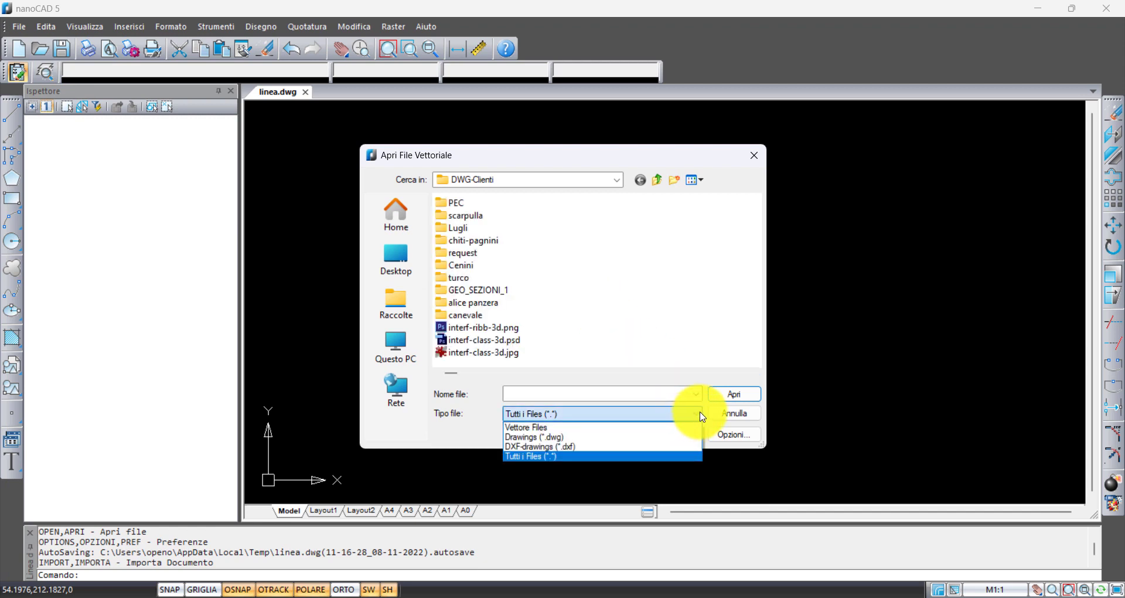
pyautogui.click(701, 416)
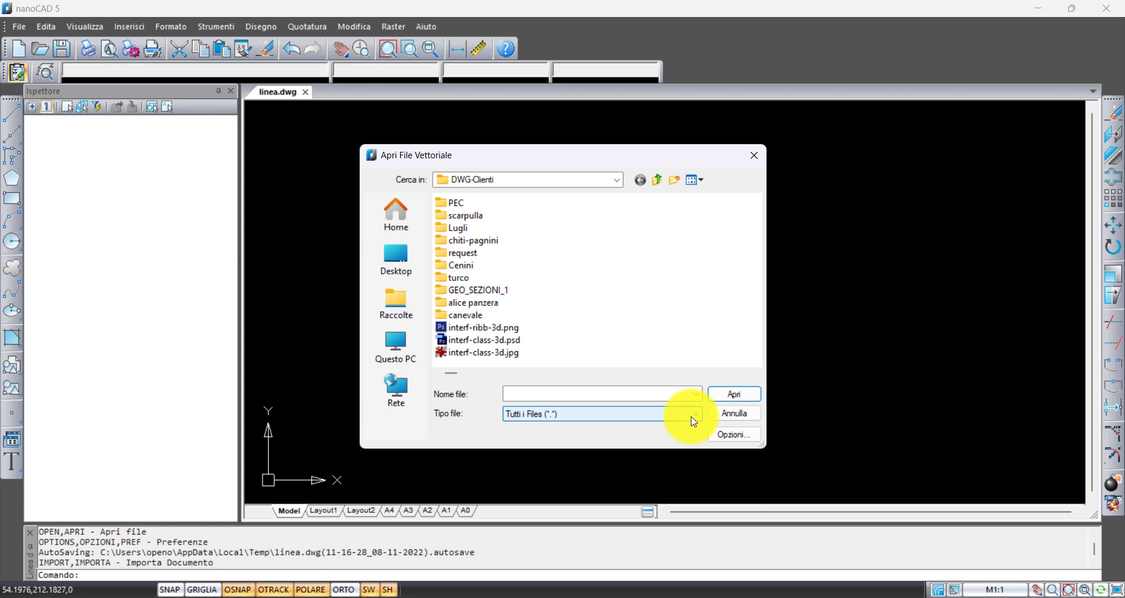
pyautogui.click(735, 413)
# View the export options for the whole drawing and cancel without saving.
pyautogui.click(19, 27)
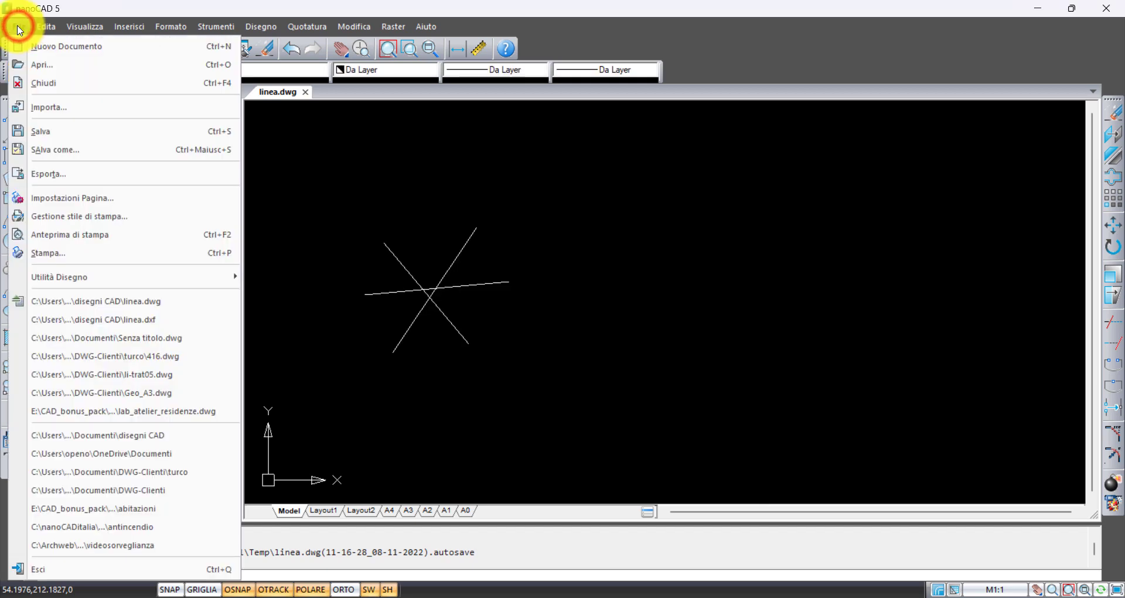
pyautogui.click(69, 174)
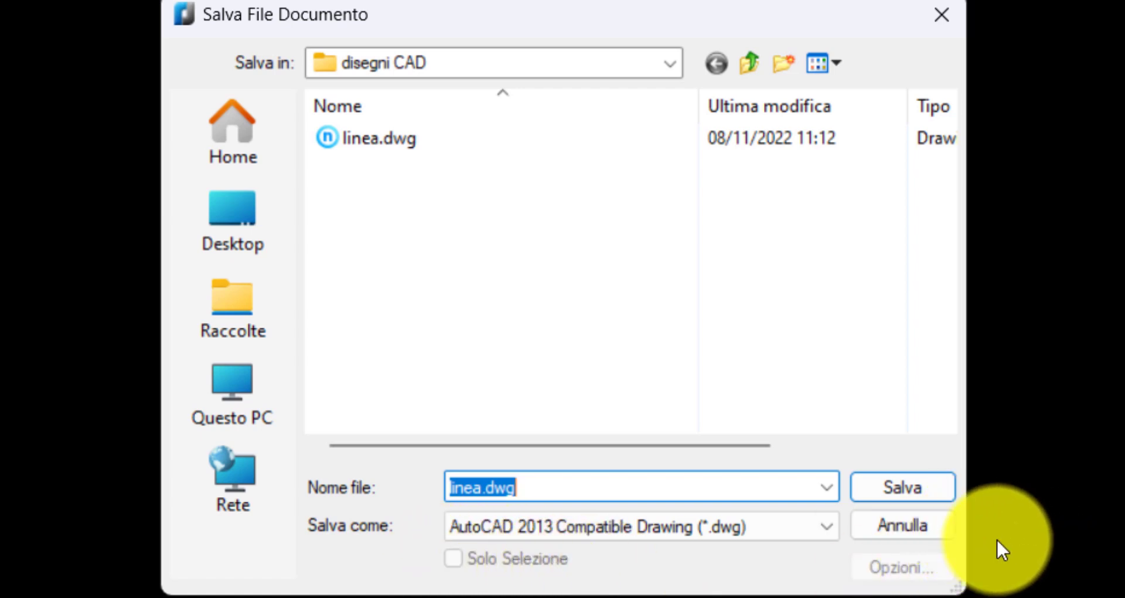
pyautogui.click(926, 526)
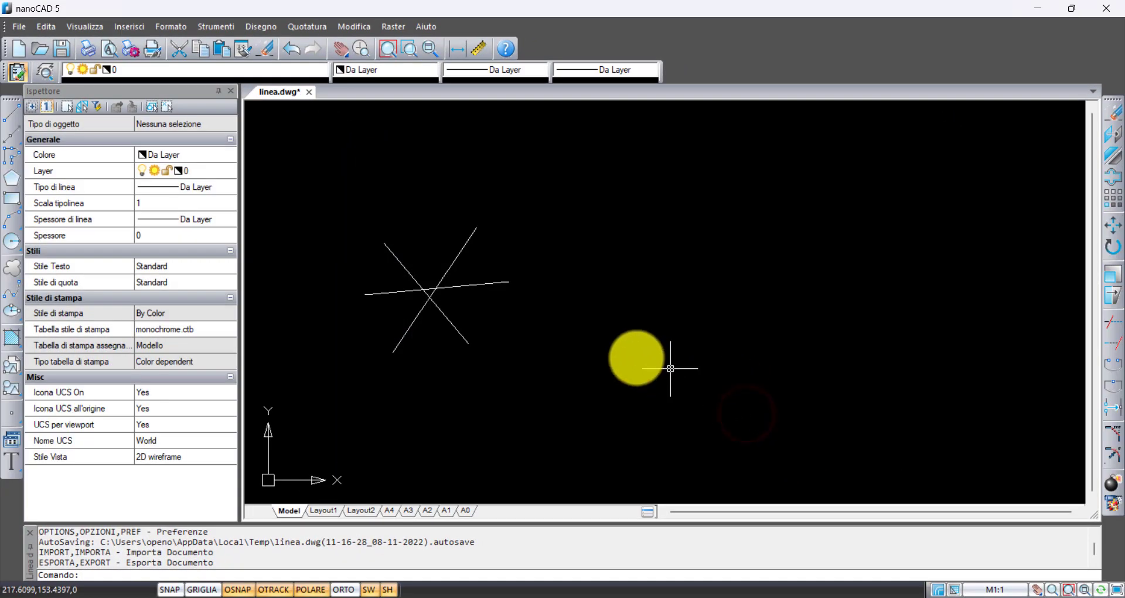
# Export only the nearly horizontal line as linea2 to disegni CAD in AutoCAD 2013 Compatible Drawing (*.dwg) format, using Solo Selezione.
pyautogui.click(488, 283)
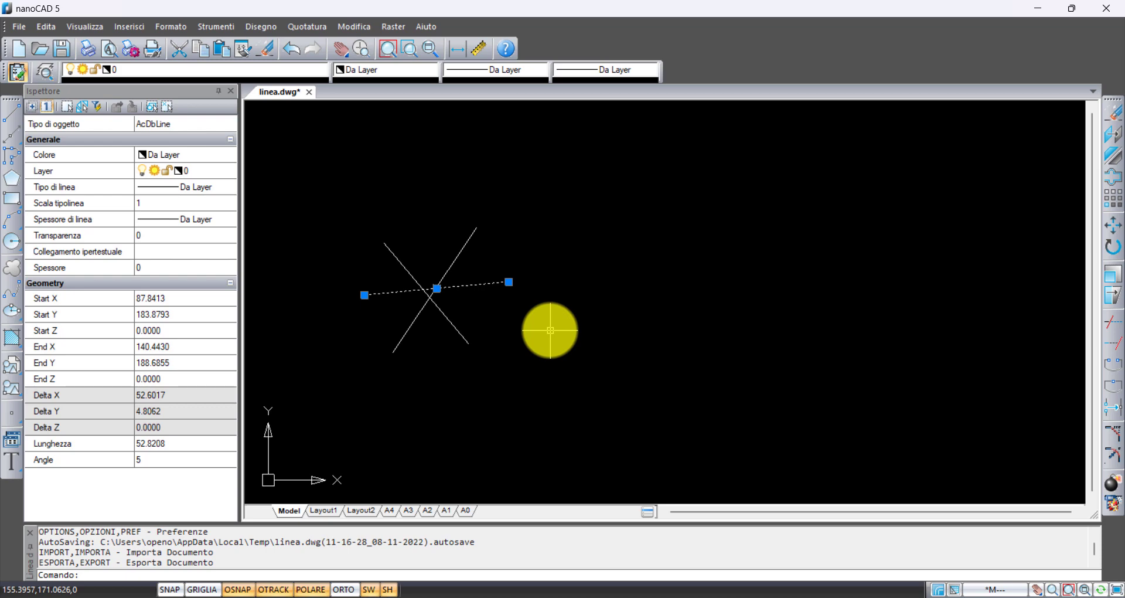
pyautogui.click(20, 26)
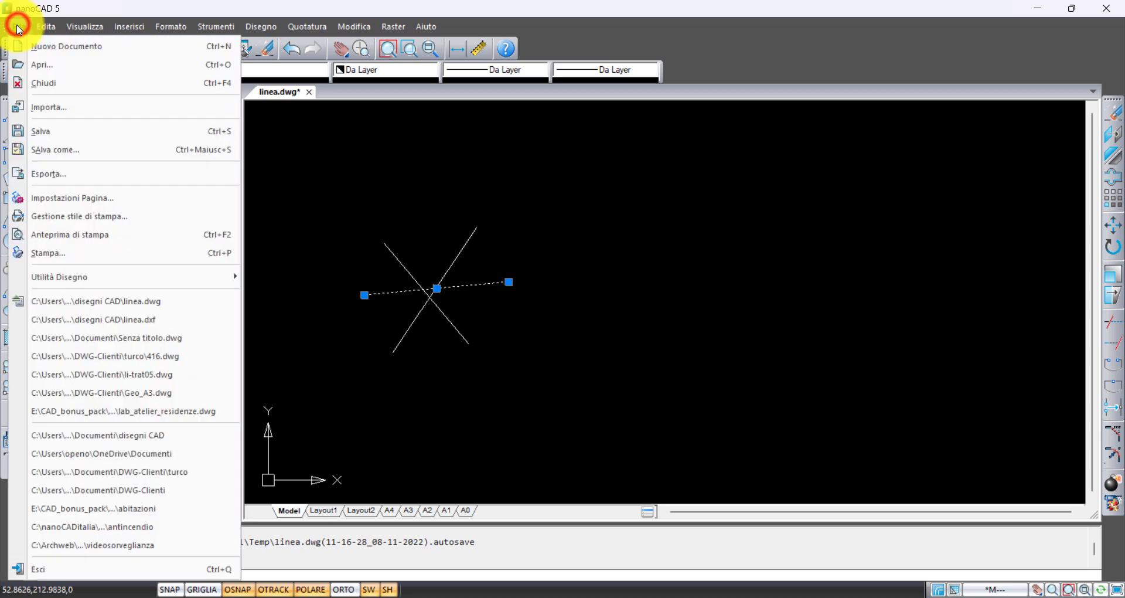
pyautogui.click(56, 153)
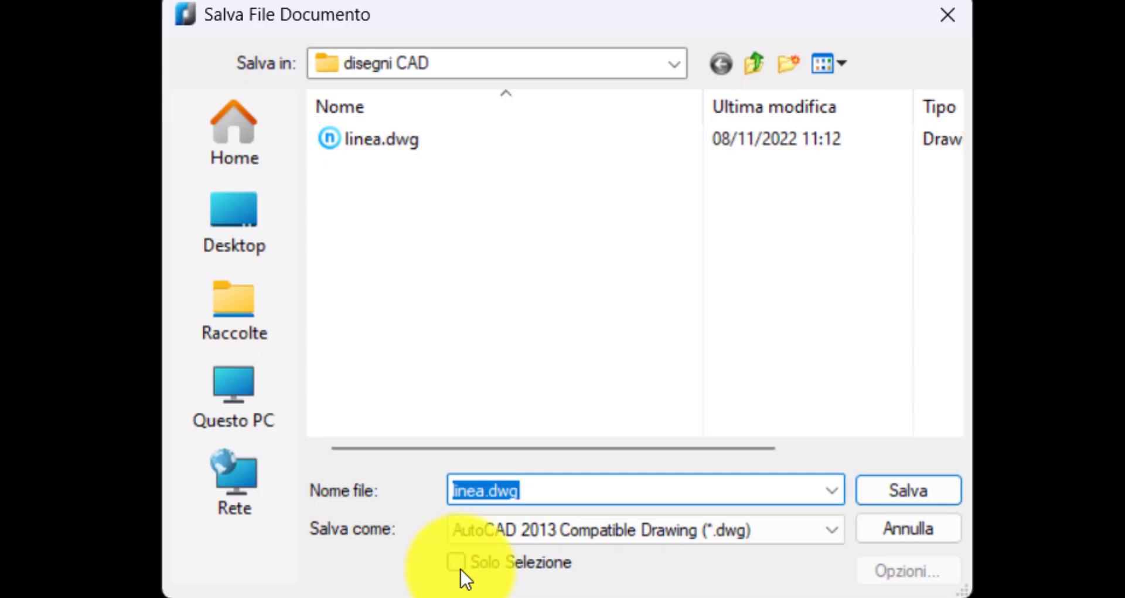
pyautogui.click(461, 567)
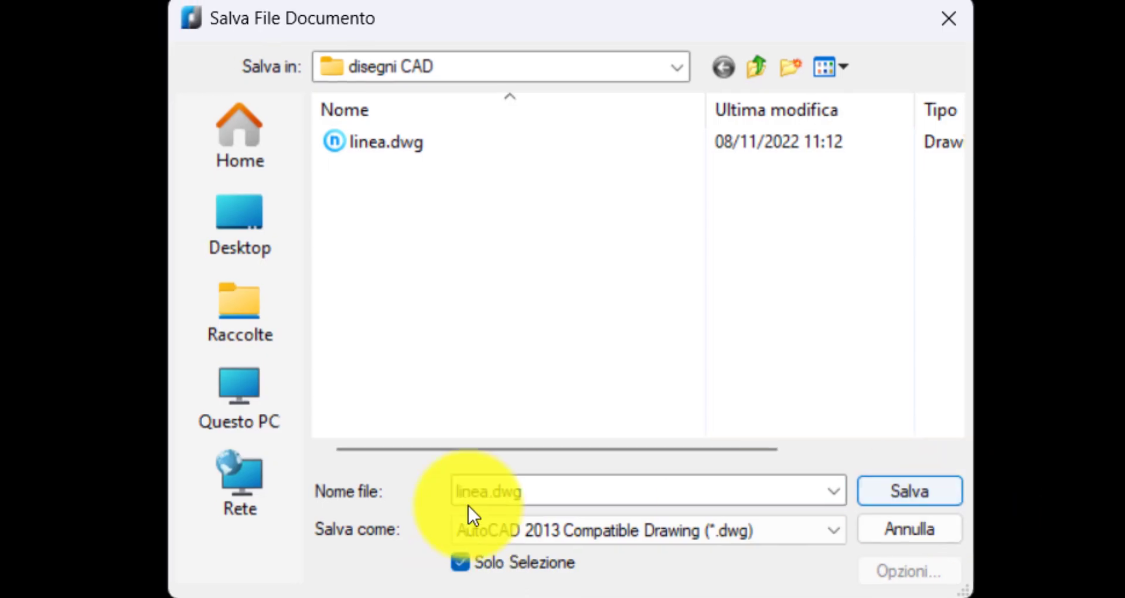
pyautogui.click(493, 494)
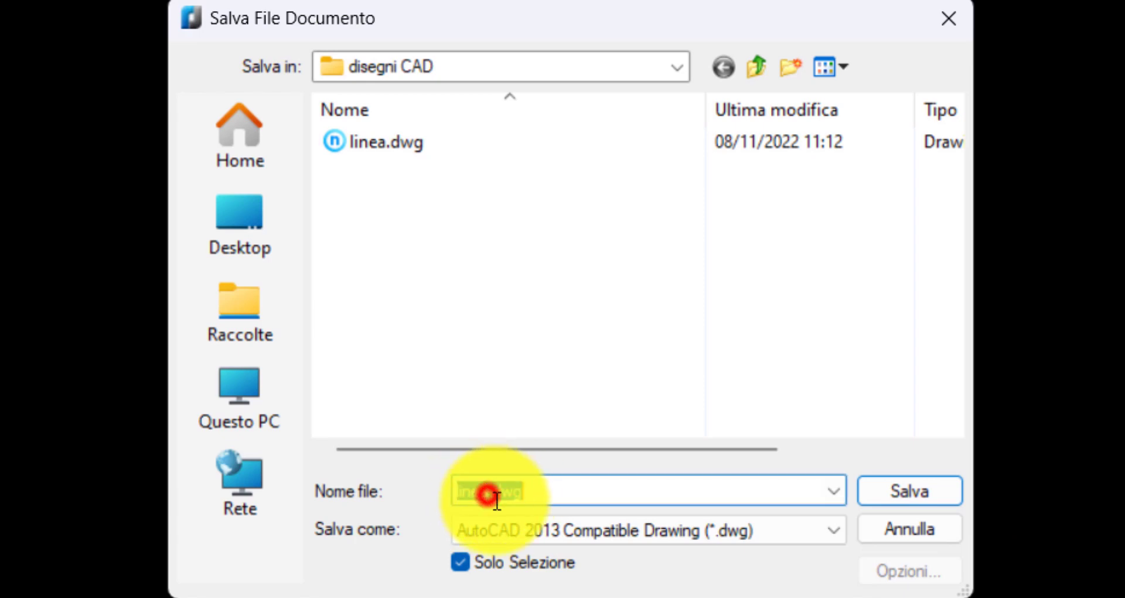
pyautogui.click(542, 499)
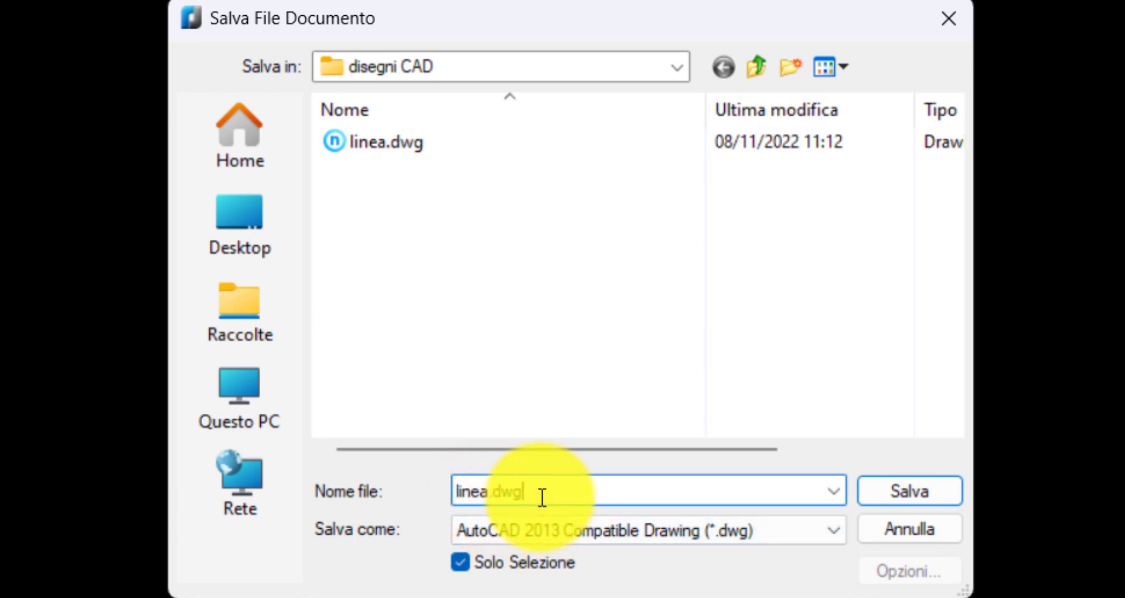
pyautogui.press('BackSpace')
pyautogui.press('BackSpace')
pyautogui.press('BackSpace')
pyautogui.press('BackSpace')
pyautogui.press('BackSpace')
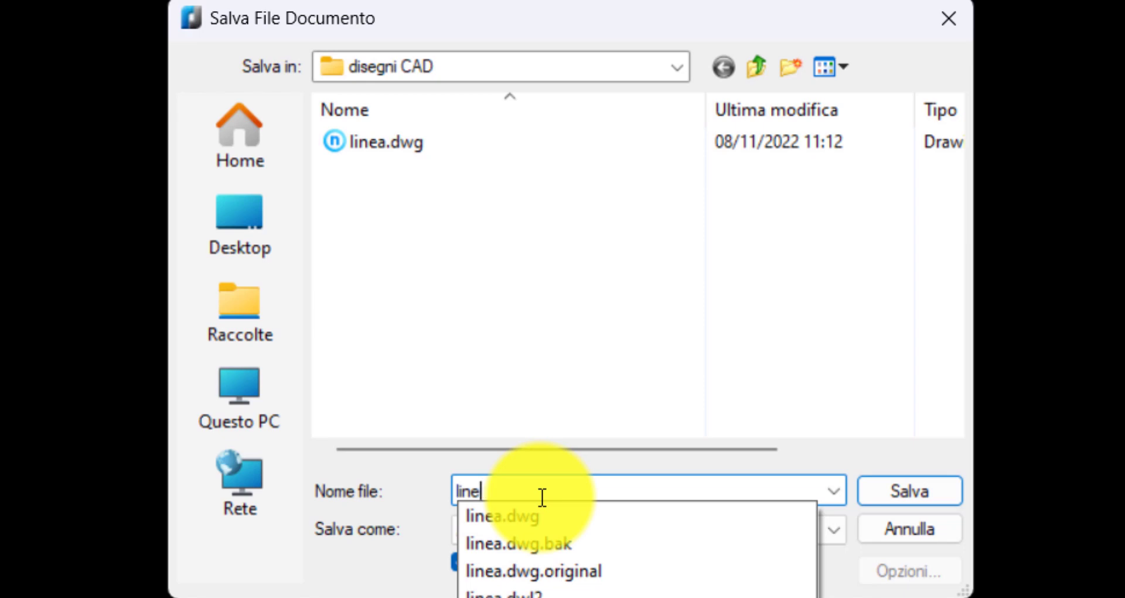
pyautogui.write('a2')
pyautogui.click(910, 491)
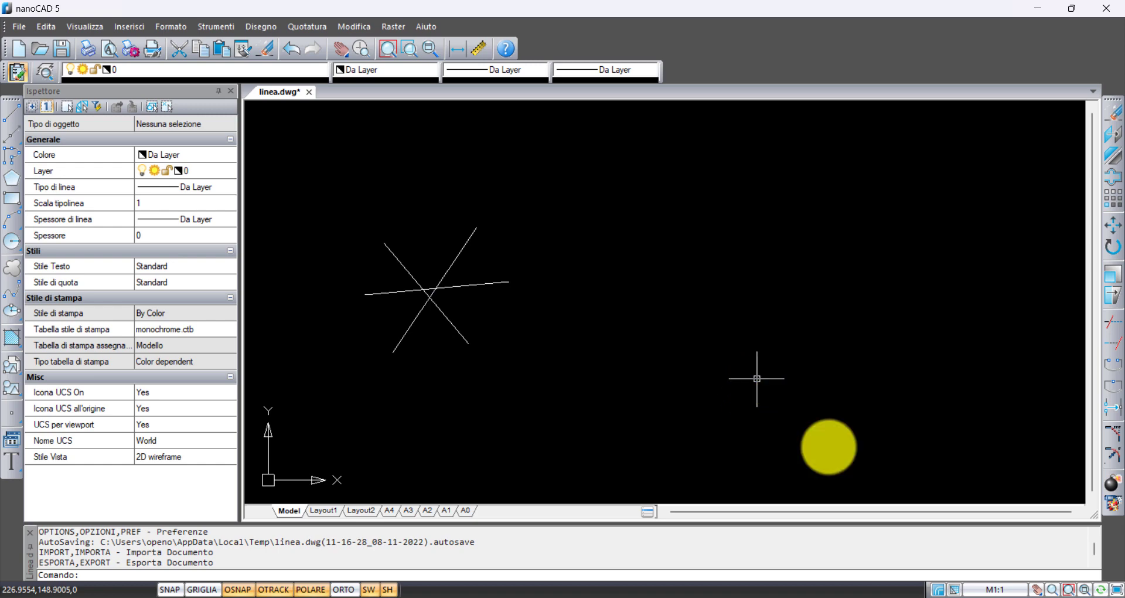
# Open linea2.dwg from the disegni CAD folder, filtering the file list to Drawings (*.dwg).
pyautogui.click(15, 28)
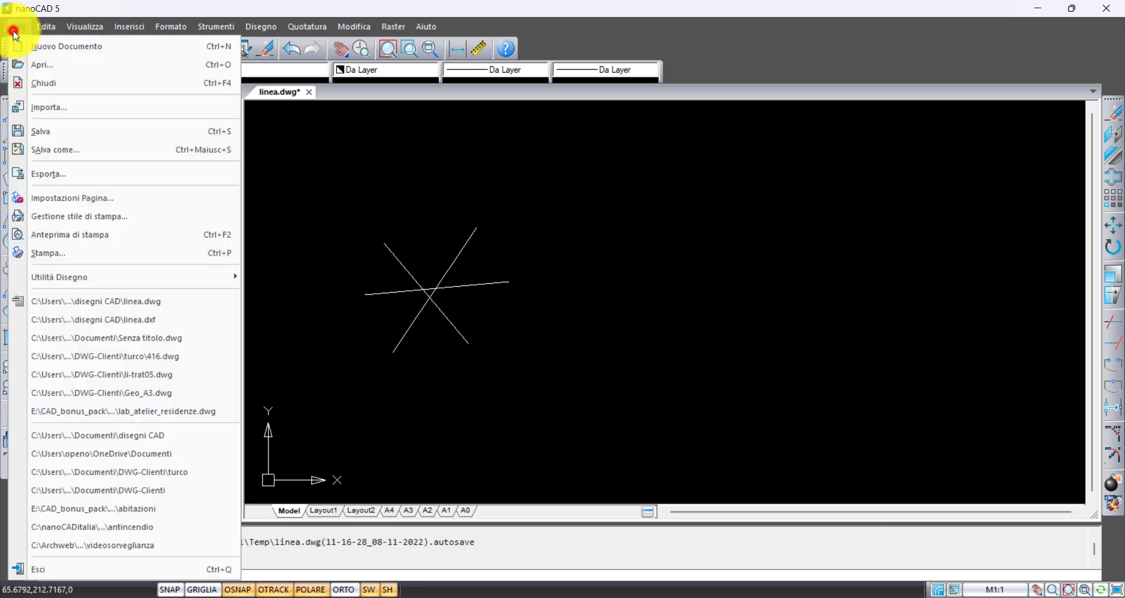
pyautogui.click(41, 65)
pyautogui.click(696, 413)
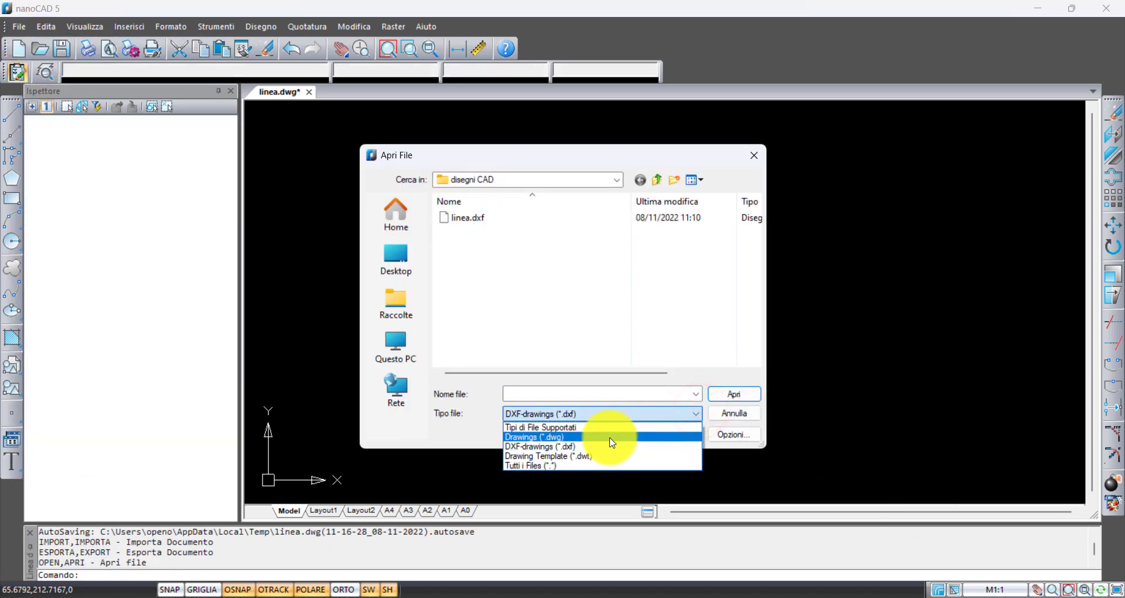
pyautogui.click(612, 437)
pyautogui.click(482, 231)
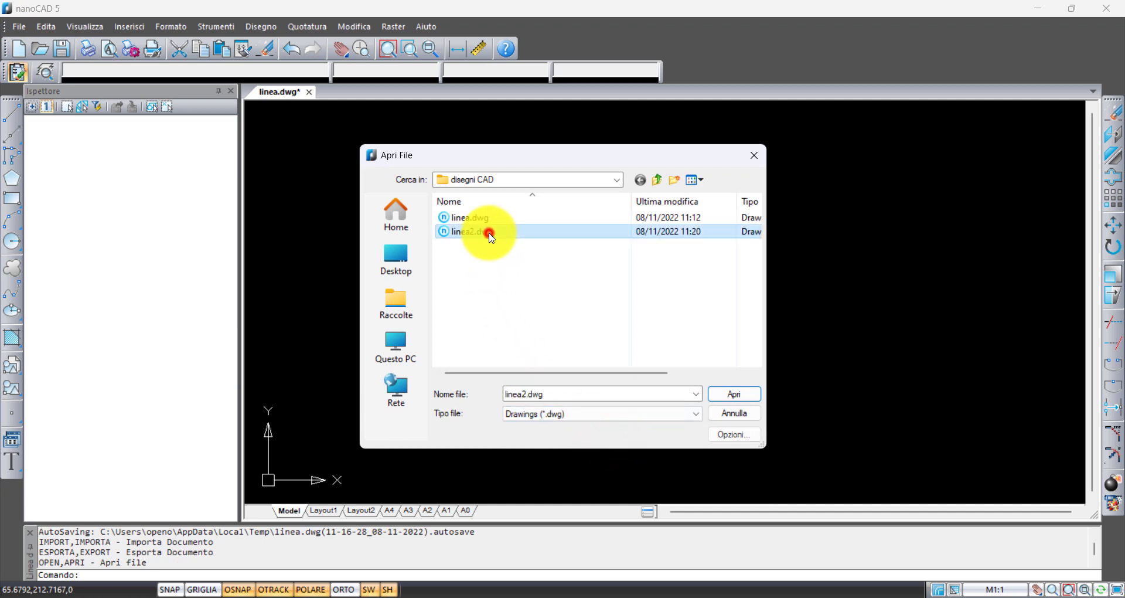
pyautogui.click(750, 398)
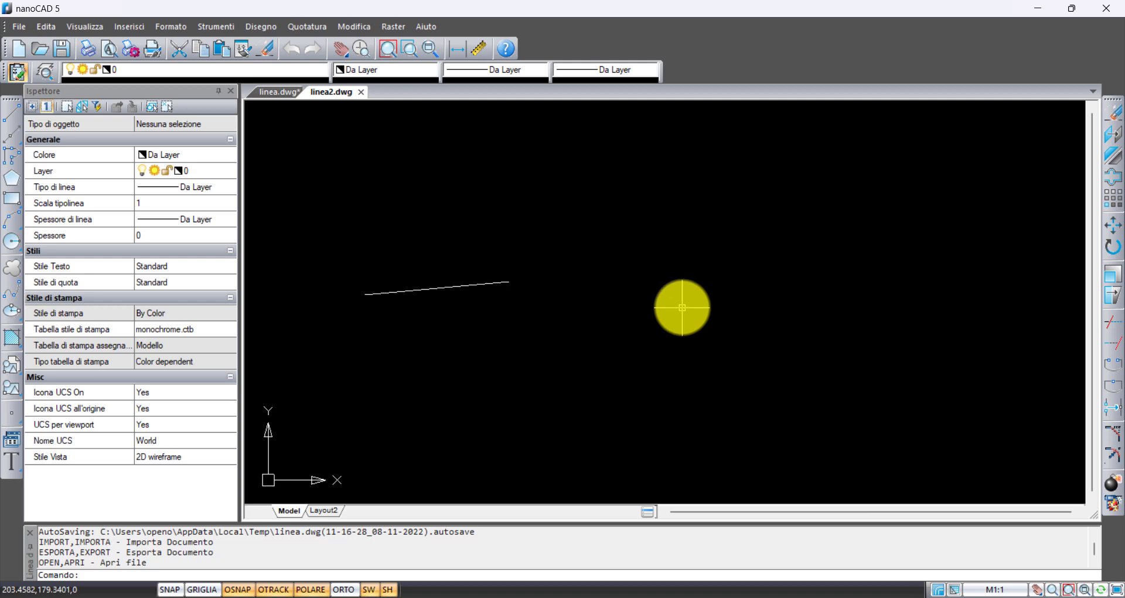
# Review the Utilità Disegno commands and the Pulire options for linea.dwg, and close them without purging anything.
pyautogui.click(20, 27)
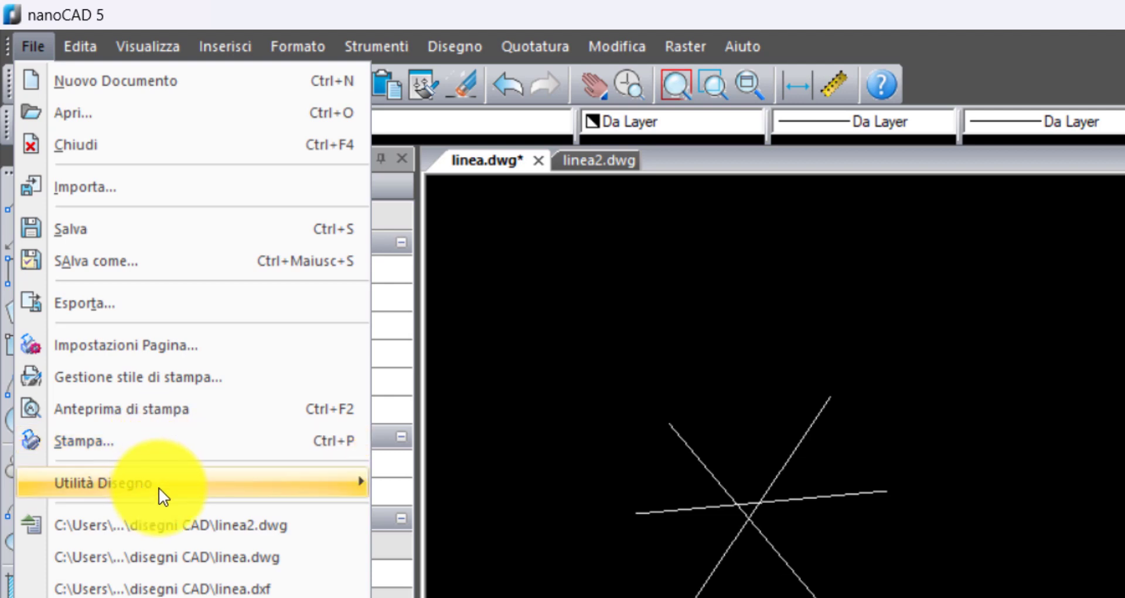
pyautogui.moveTo(159, 483)
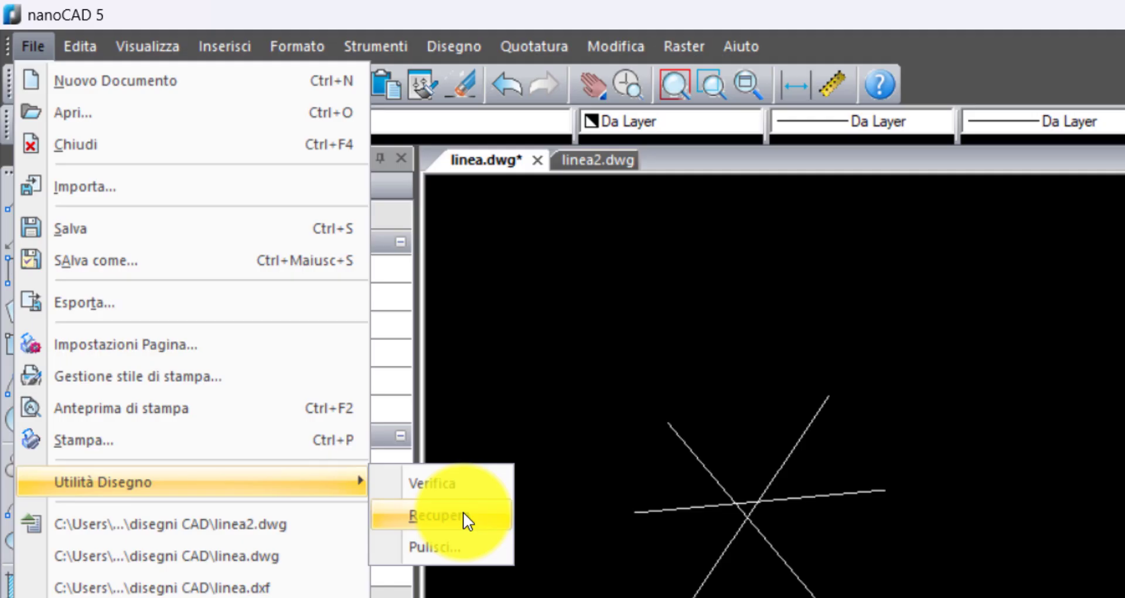
pyautogui.click(467, 556)
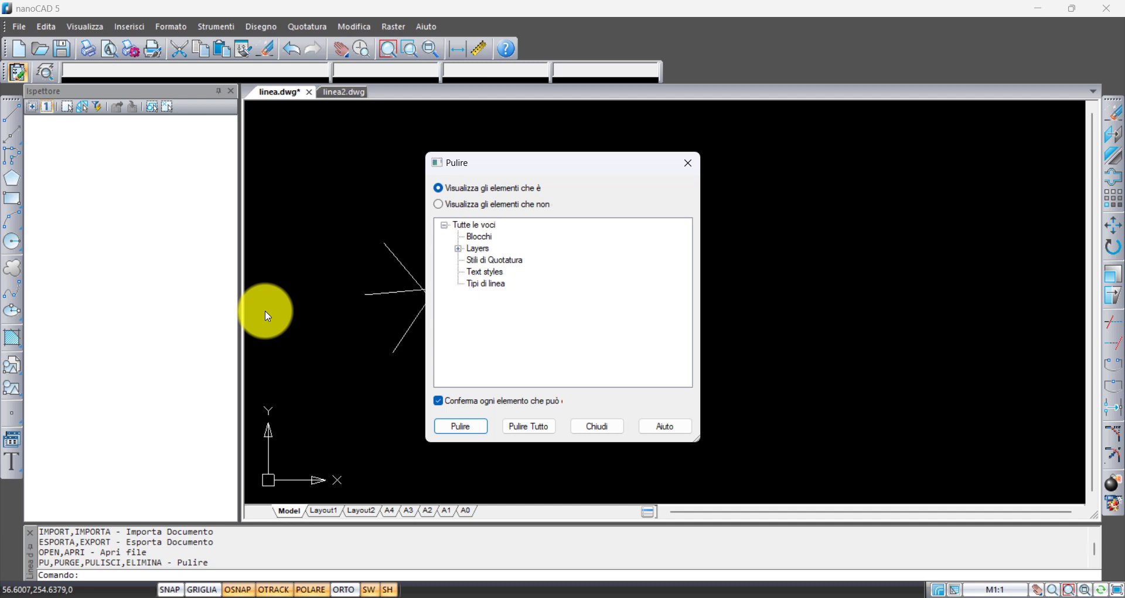
pyautogui.press('Escape')
pyautogui.click(21, 28)
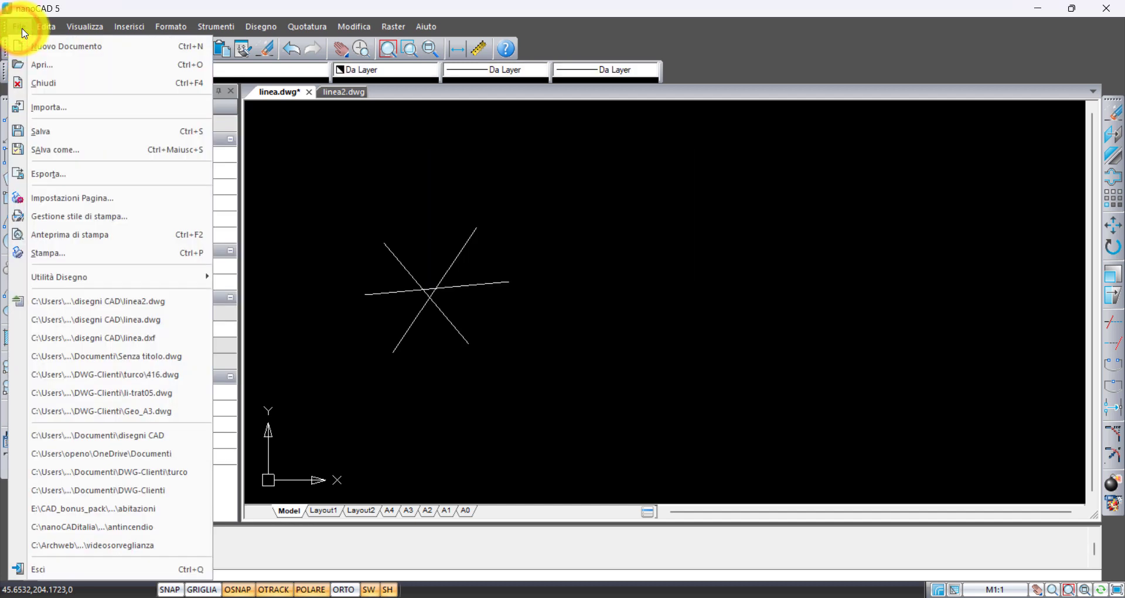